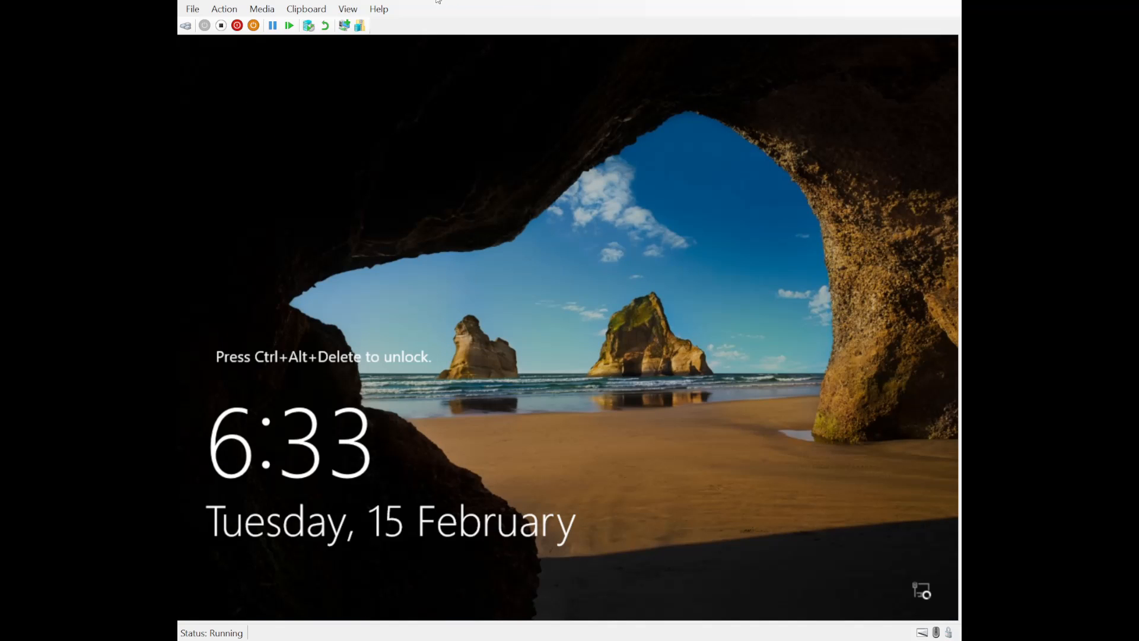
Sign in to the server as Administrator, correcting a mistyped password
click(185, 25)
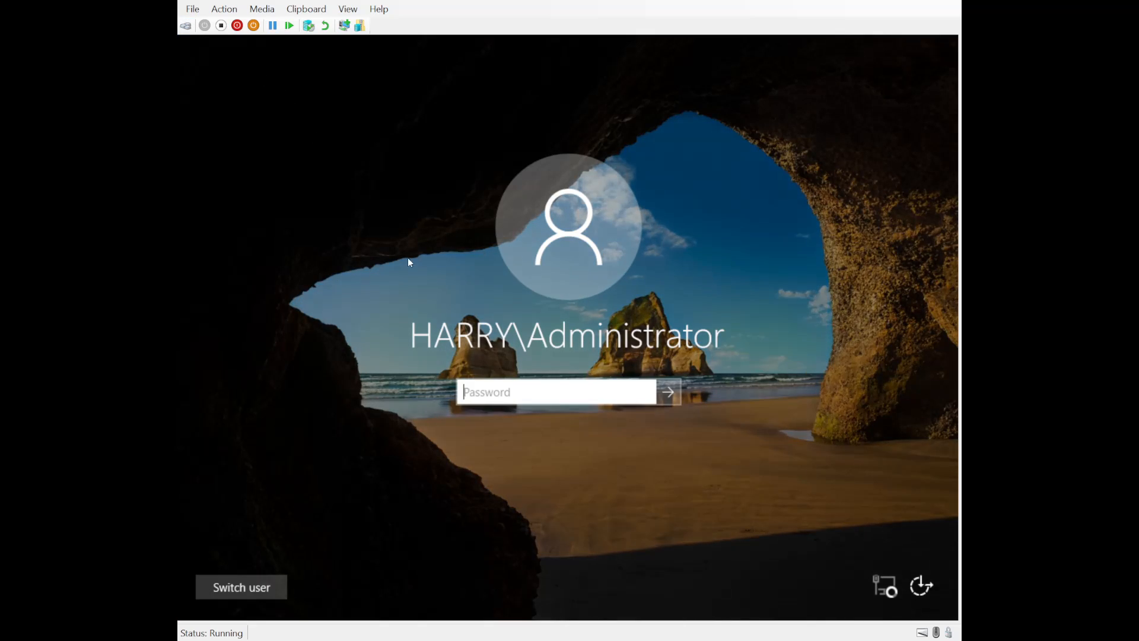
text(••••••)
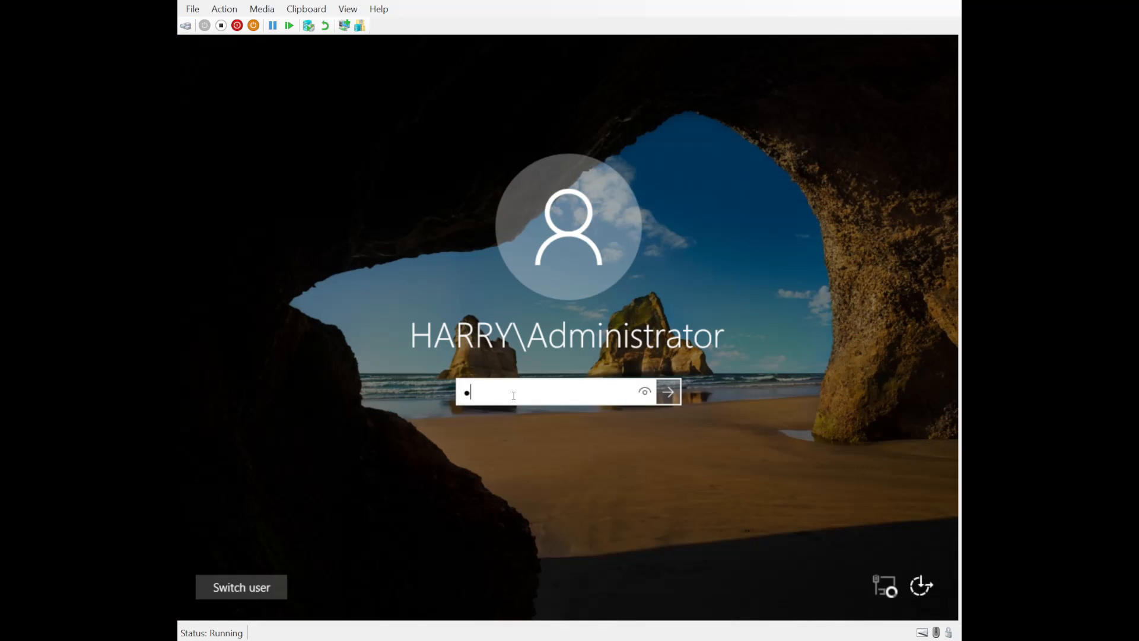
key(BackSpace)
key(BackSpace)
key(BackSpace)
key(BackSpace)
key(BackSpace)
key(BackSpace)
text(•••••••••)
key(Return)
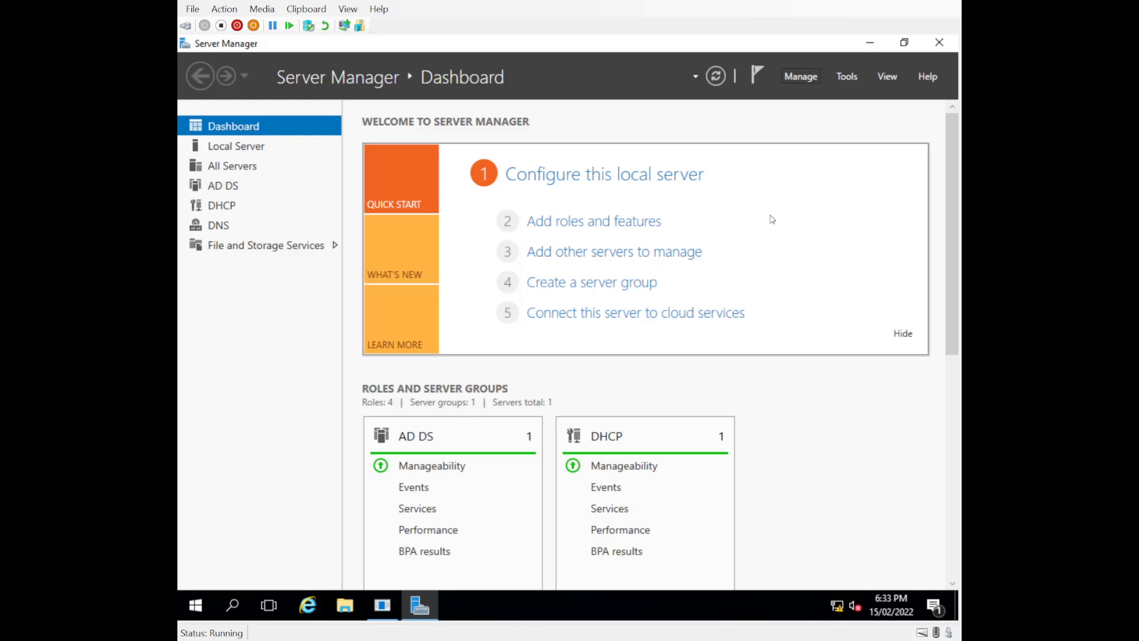
click(850, 76)
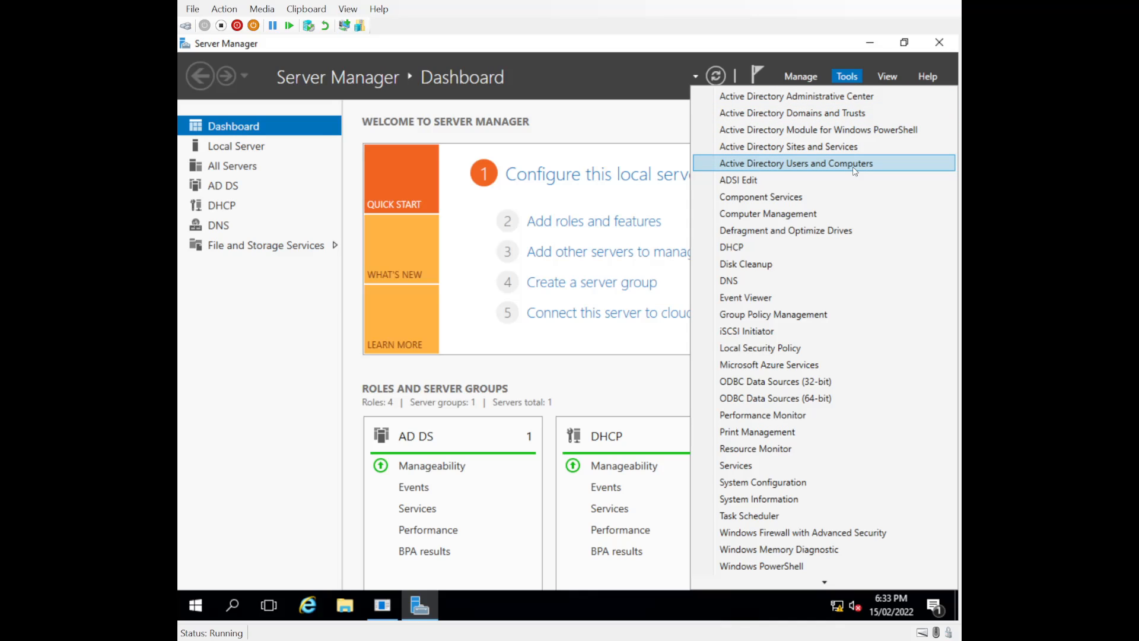
click(792, 251)
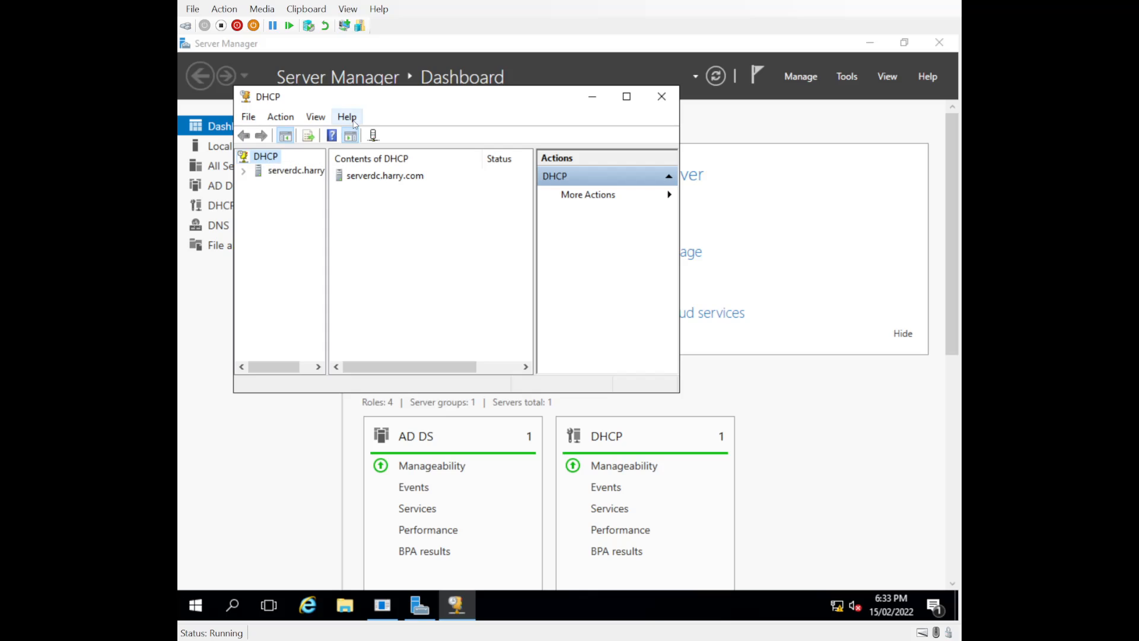
click(662, 97)
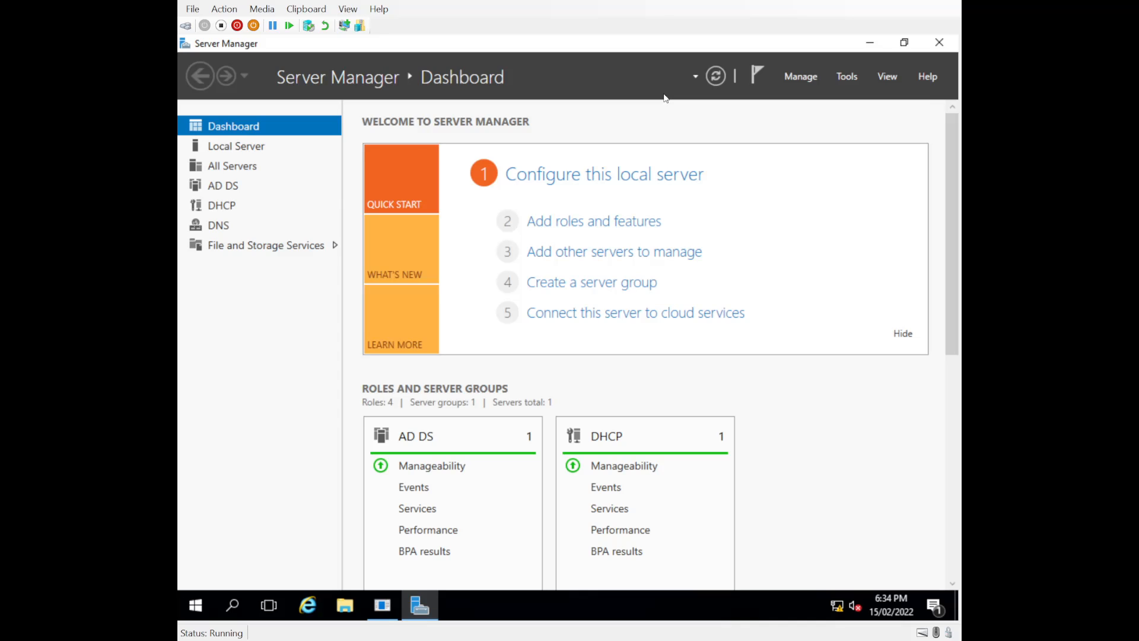
Start Add Roles and Features with role-based installation targeting this server
click(798, 83)
click(810, 95)
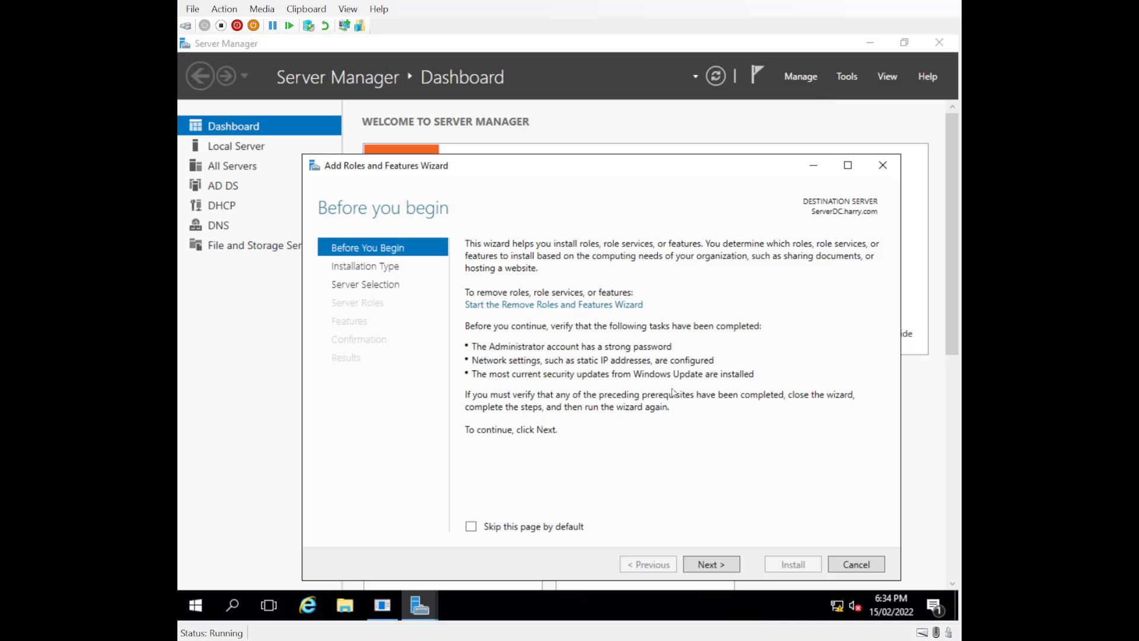
click(718, 564)
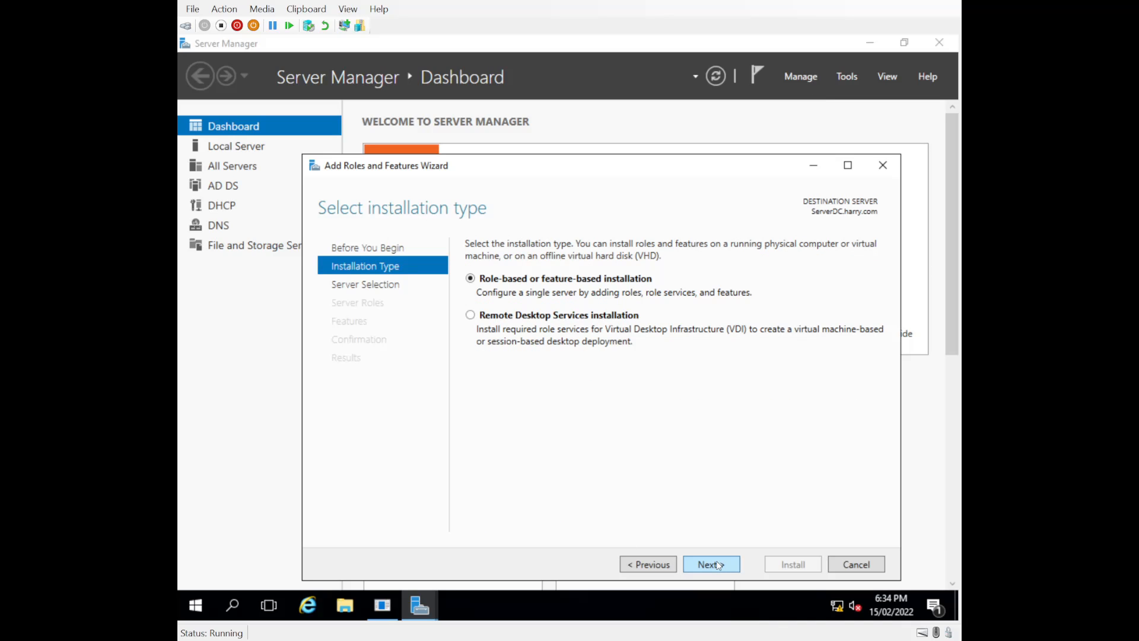
click(718, 564)
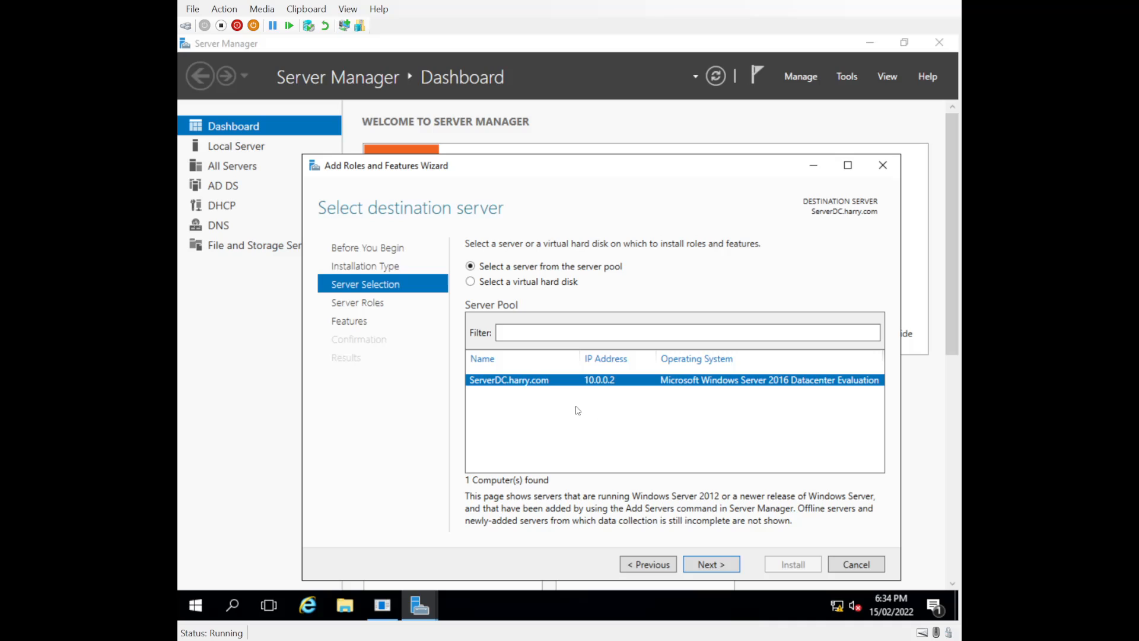
click(717, 565)
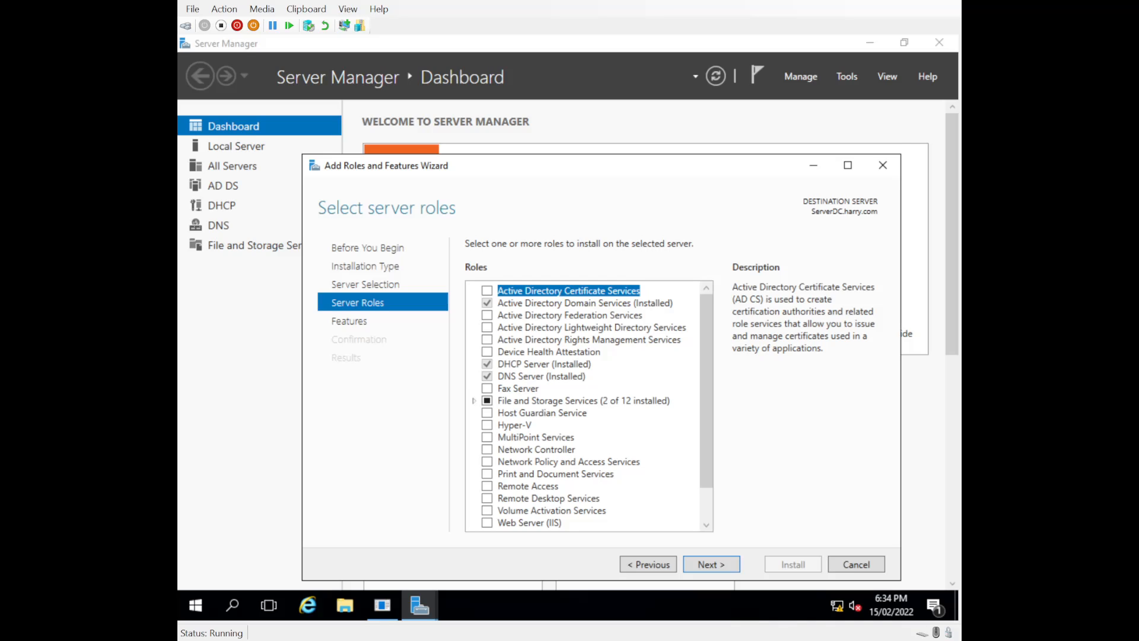
Select the Windows Deployment Services role, including its required management tools
drag(710, 411, 704, 458)
click(487, 497)
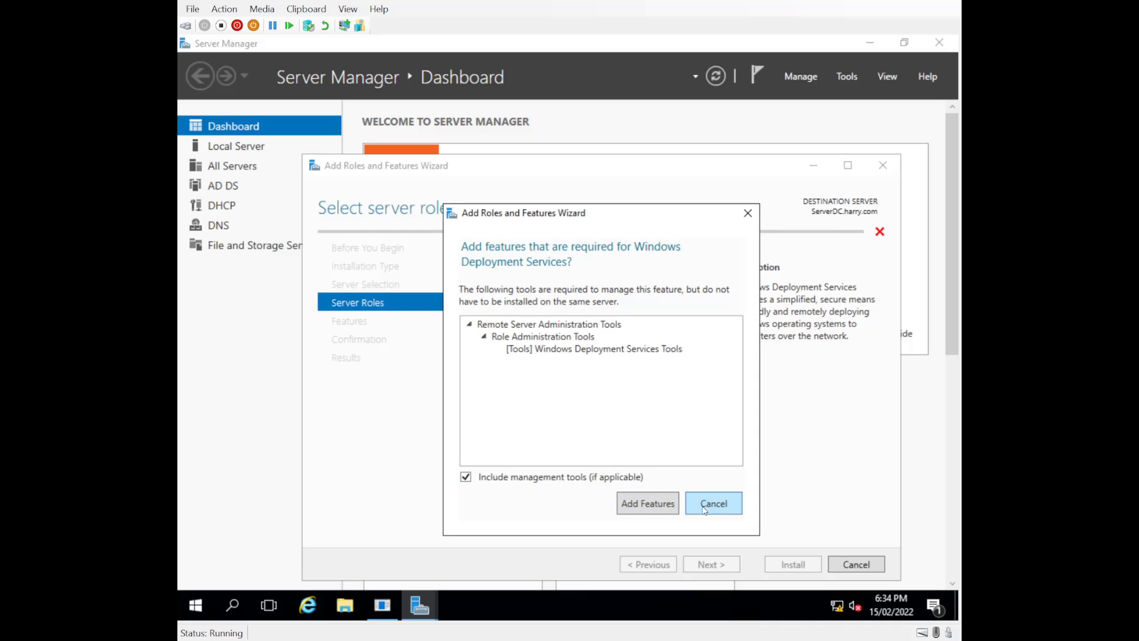
click(663, 505)
click(714, 565)
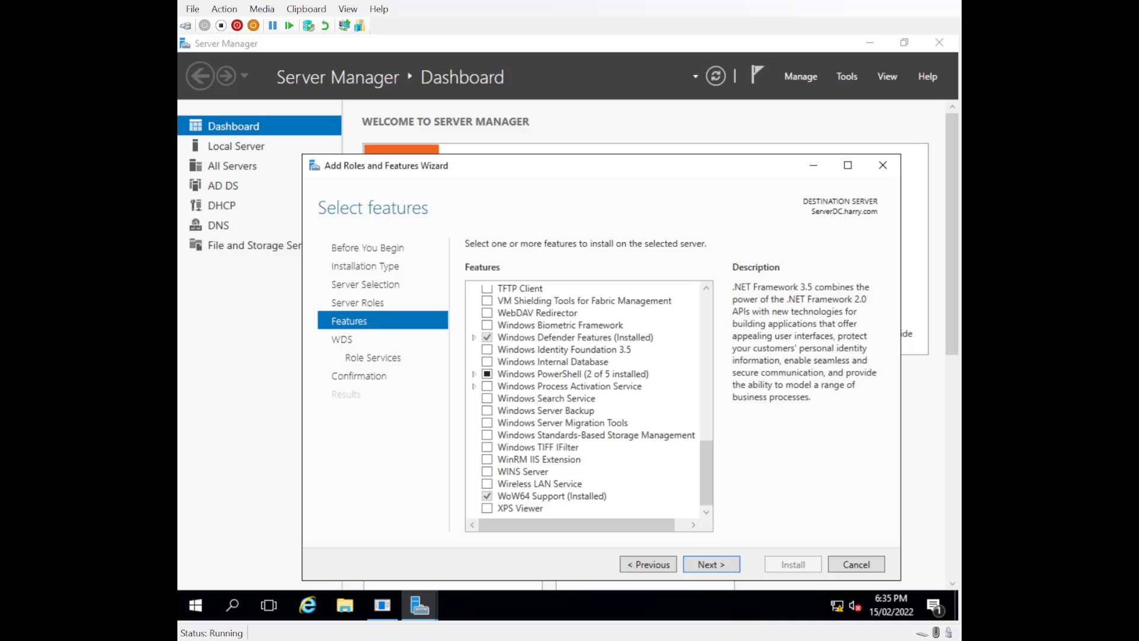
Install WDS with default features and both Deployment Server and Transport Server role services
click(720, 567)
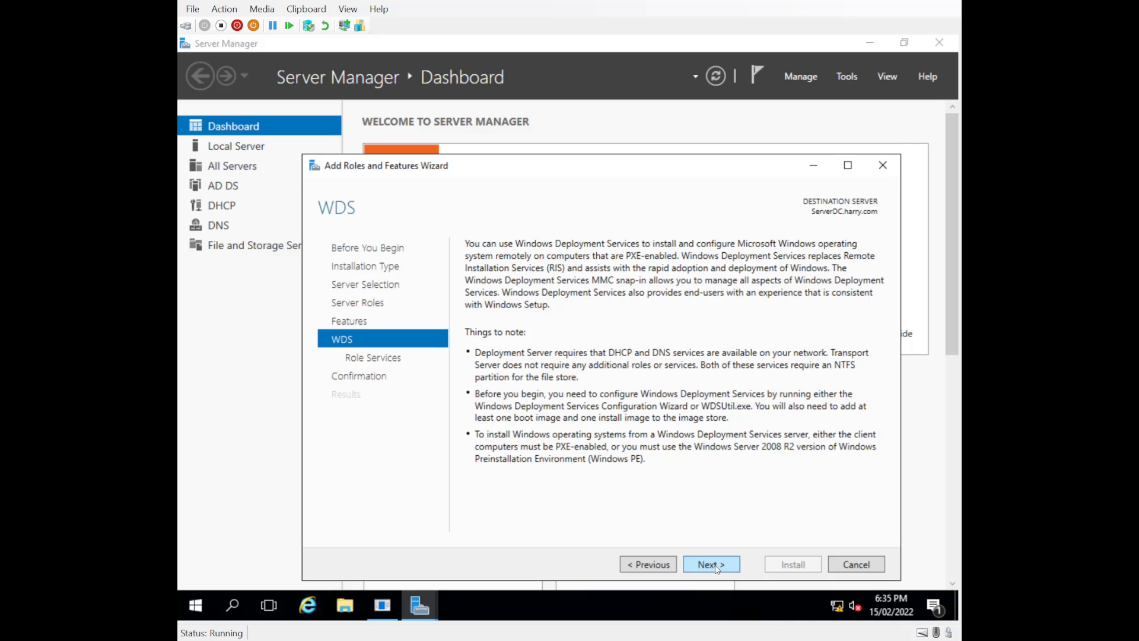
click(716, 568)
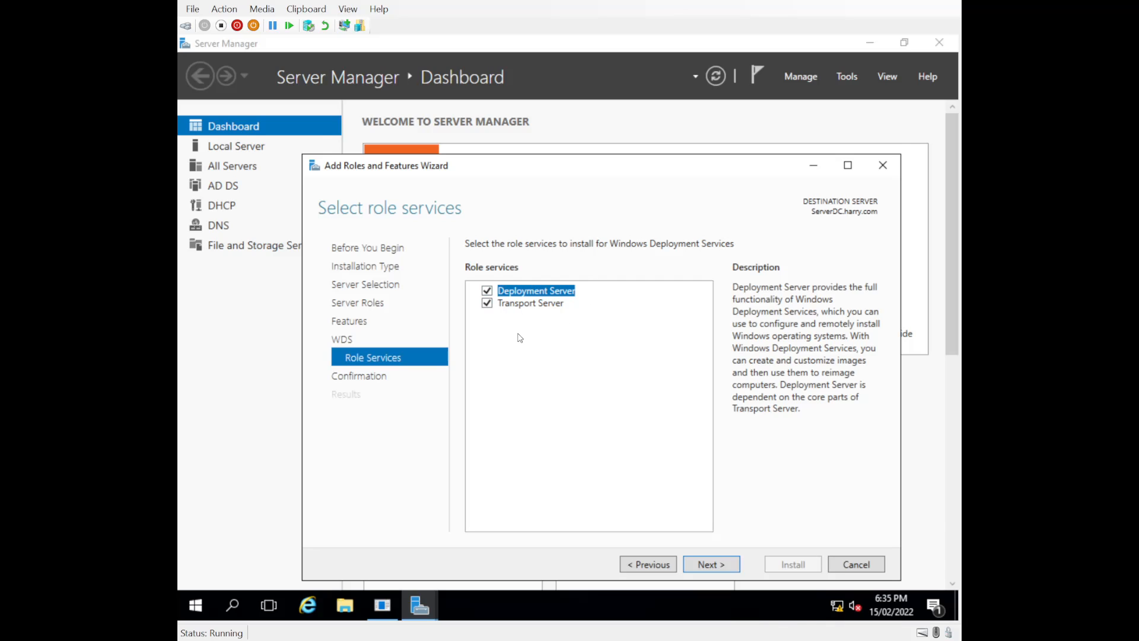
click(711, 565)
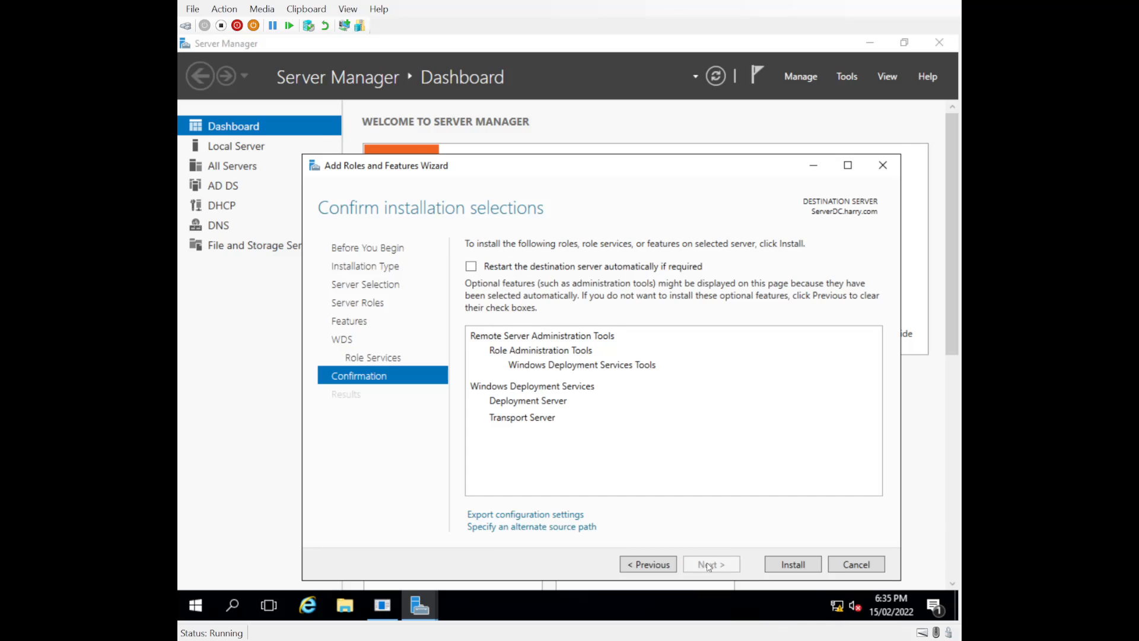
click(797, 567)
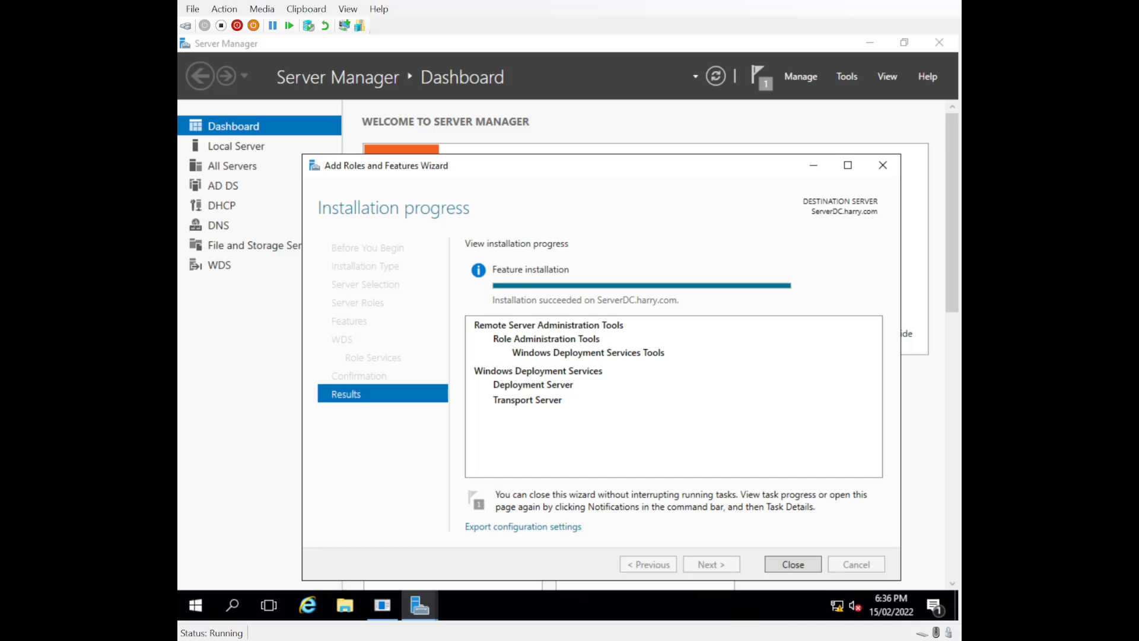
click(793, 566)
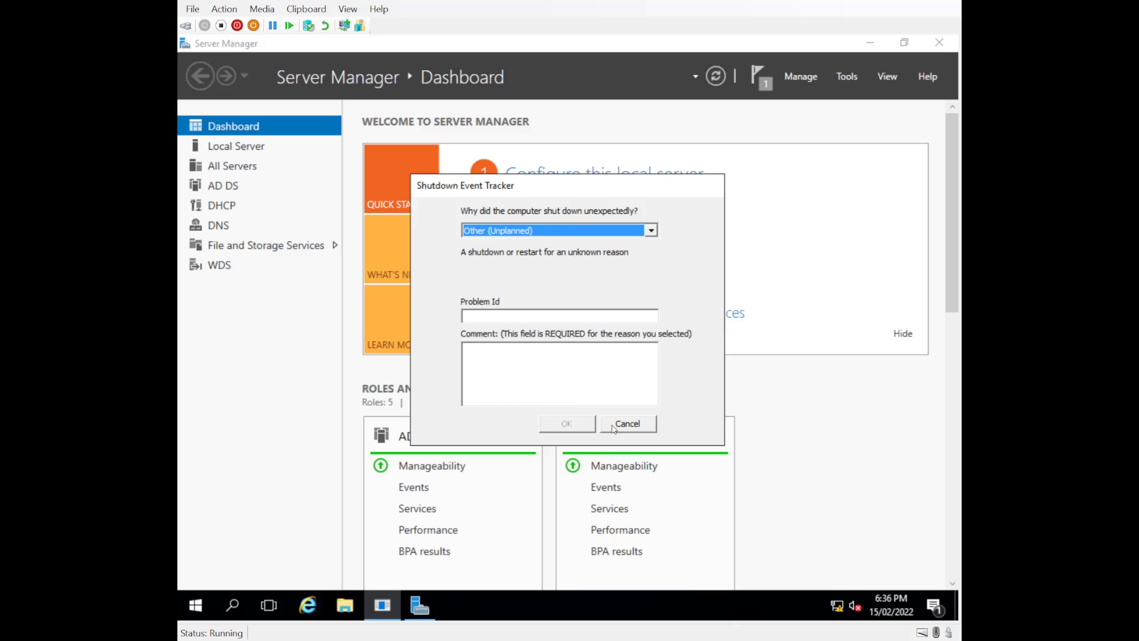
Cancel the Shutdown Event Tracker and confirm the WDS installation notification
click(634, 433)
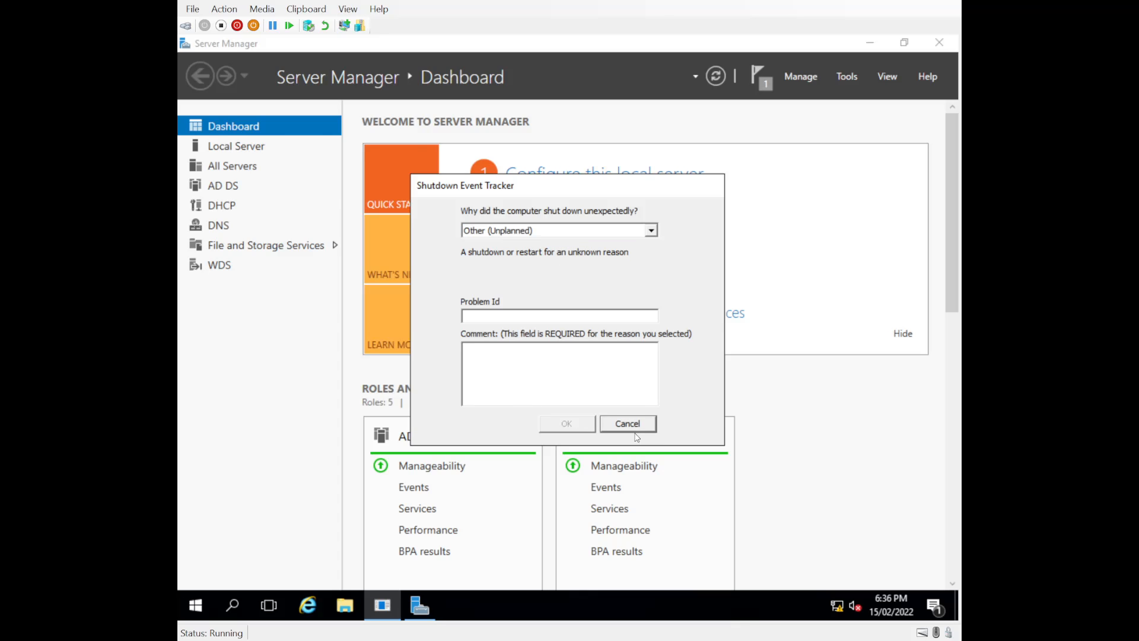
click(636, 437)
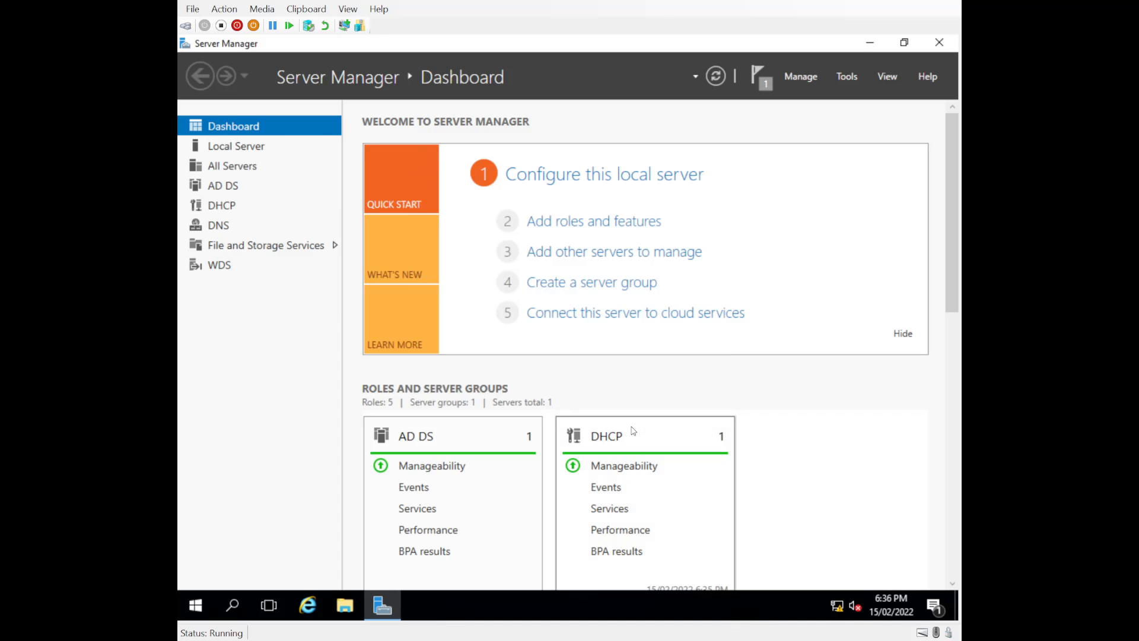
click(756, 76)
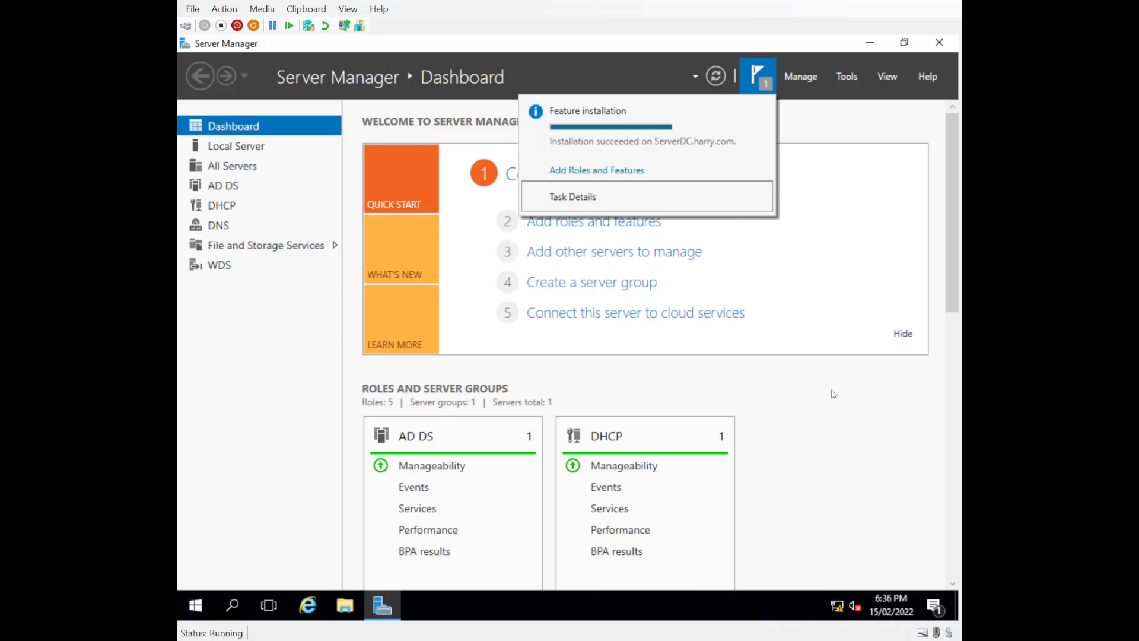
click(825, 413)
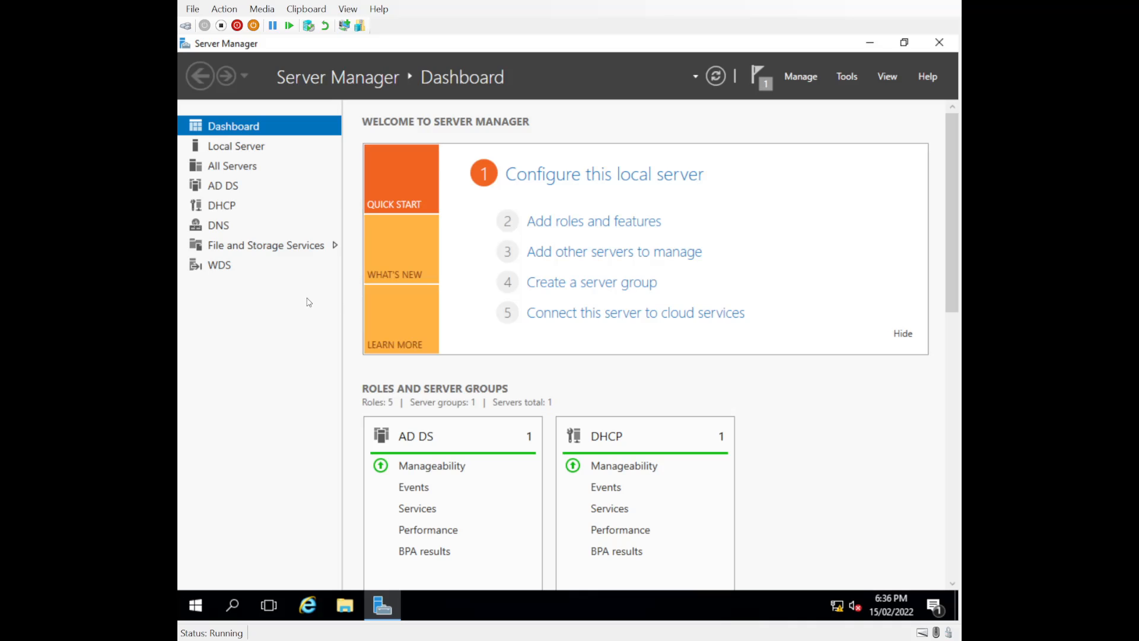
Launch the Windows Deployment Services console from Server Manager's Tools menu
click(849, 79)
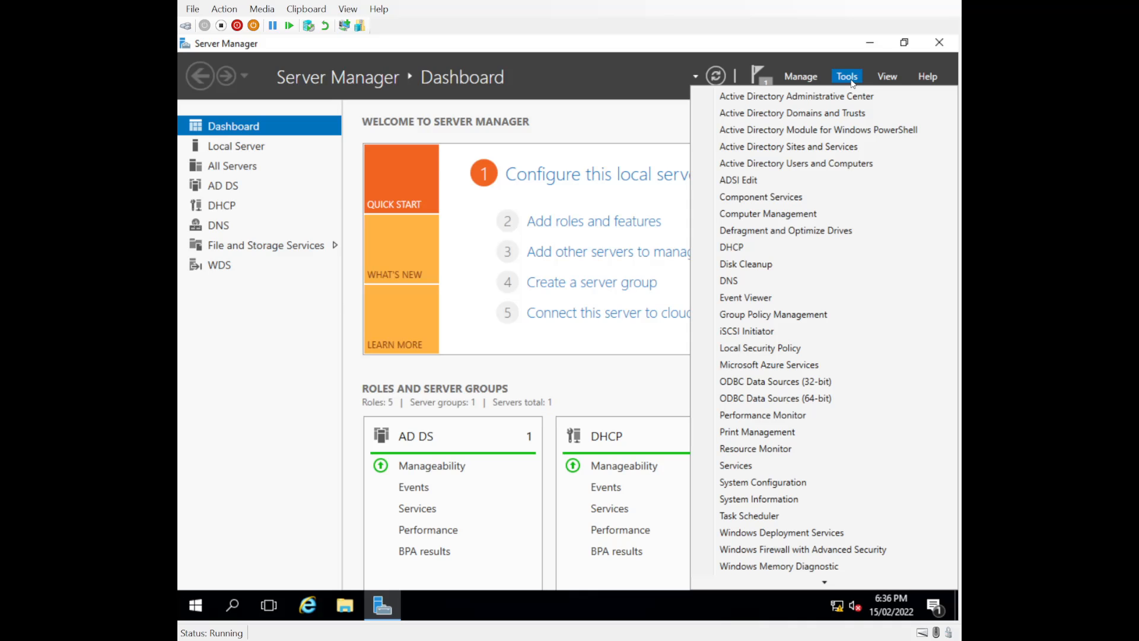
scroll(827, 442, down, 2)
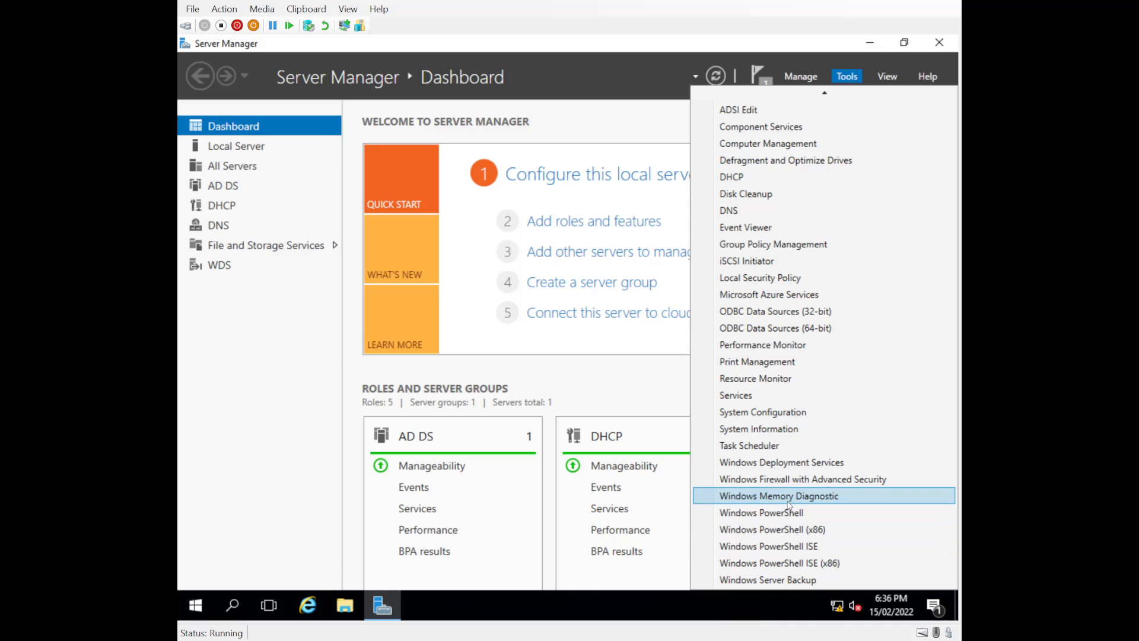
click(782, 463)
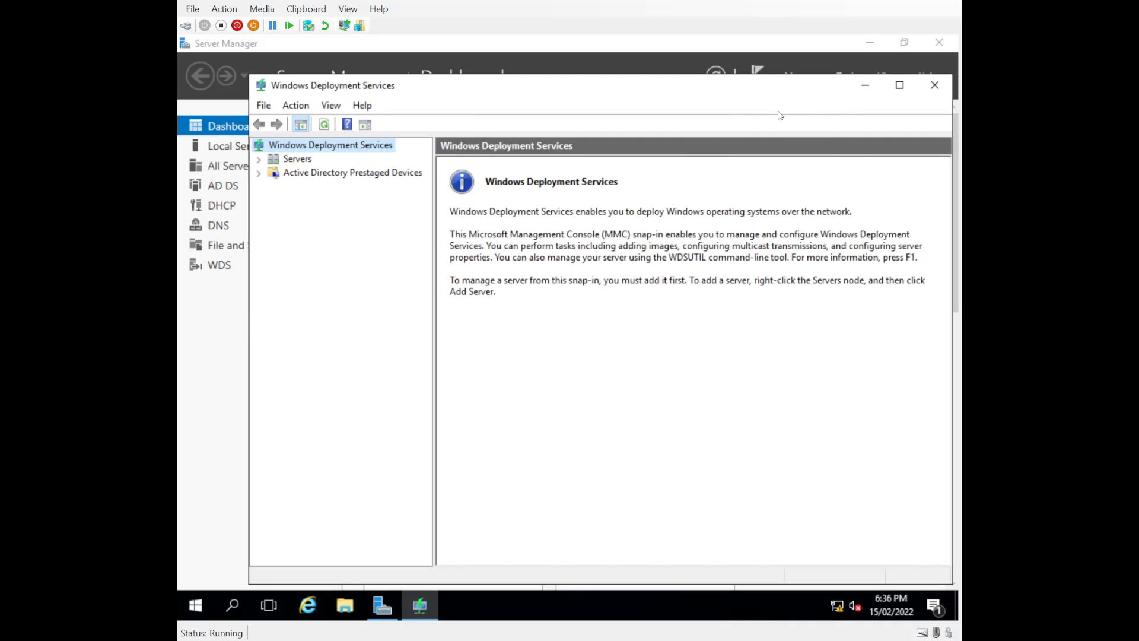
Expand Servers and select ServerDC.harry.com to show it is not configured
click(869, 43)
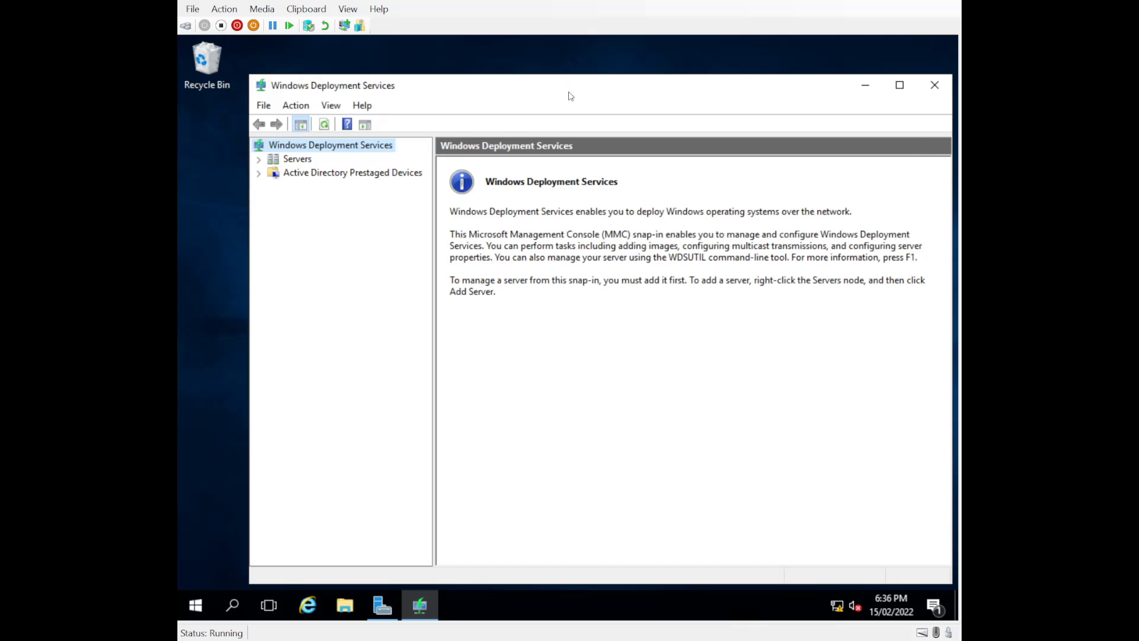
drag(568, 92, 529, 83)
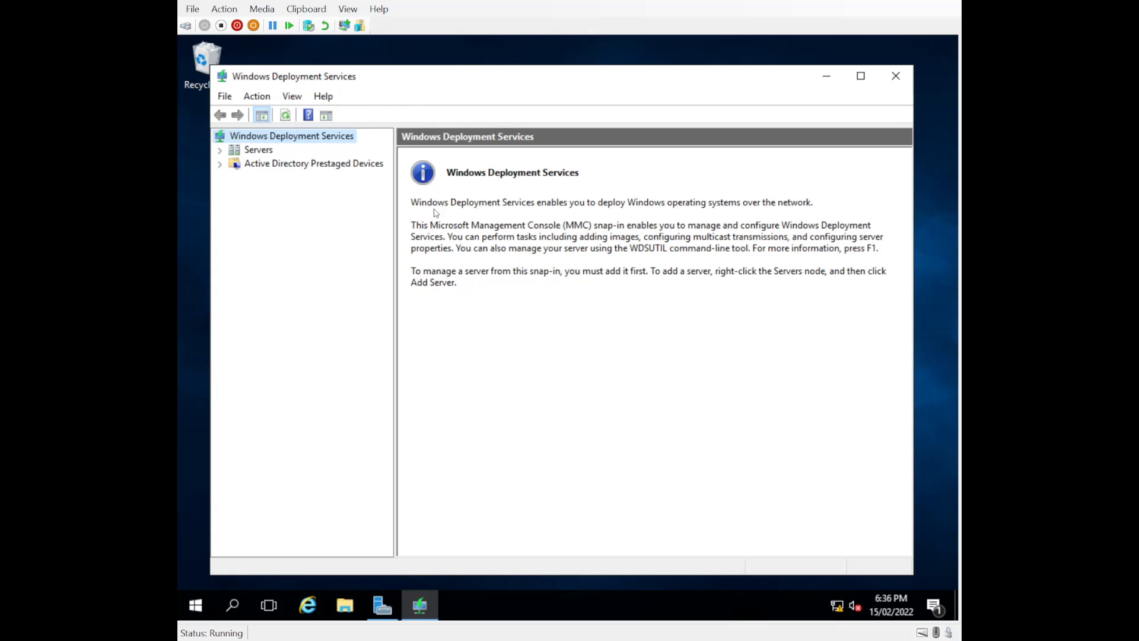
click(220, 151)
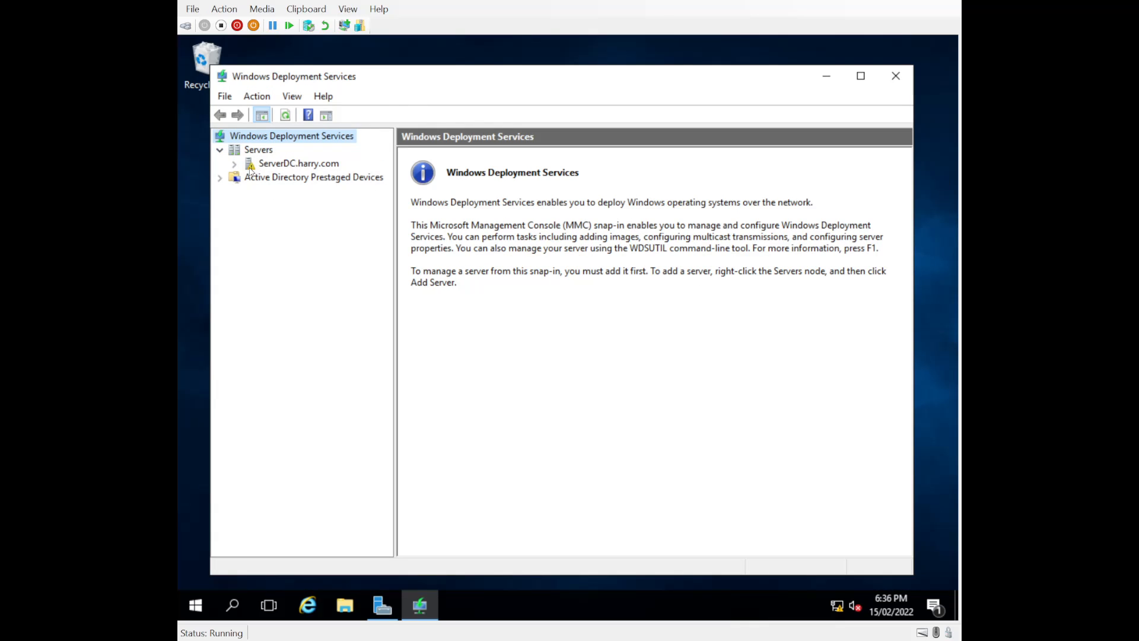
click(234, 165)
click(255, 169)
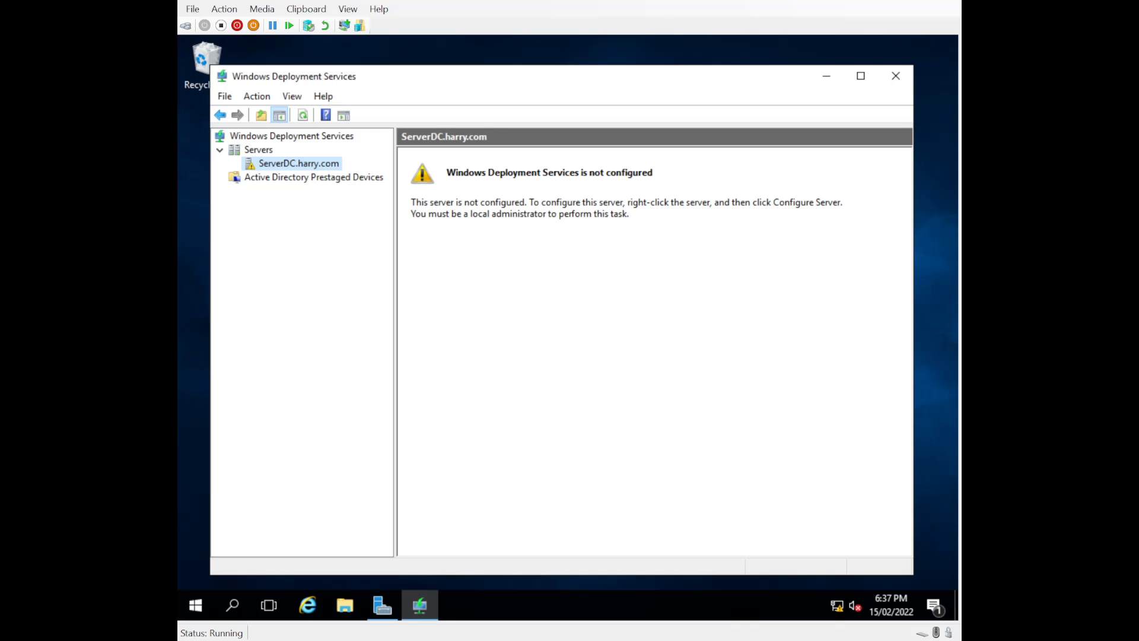
Configure the server integrated with Active Directory, reaching the C:\RemoteInstall folder page
right_click(284, 166)
click(325, 186)
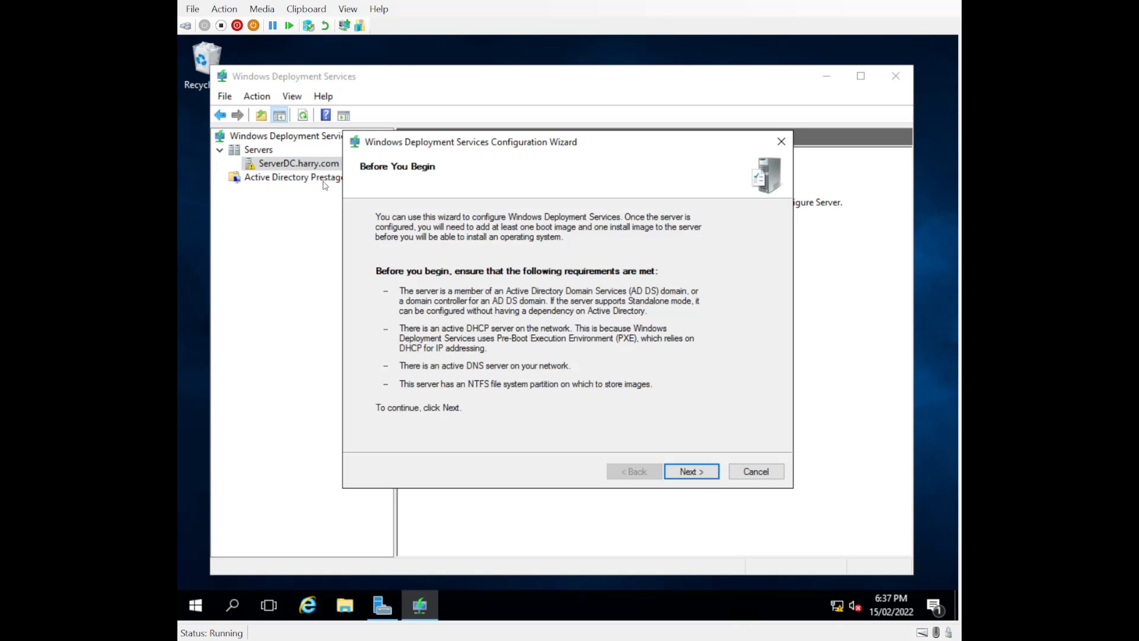
drag(500, 156, 449, 151)
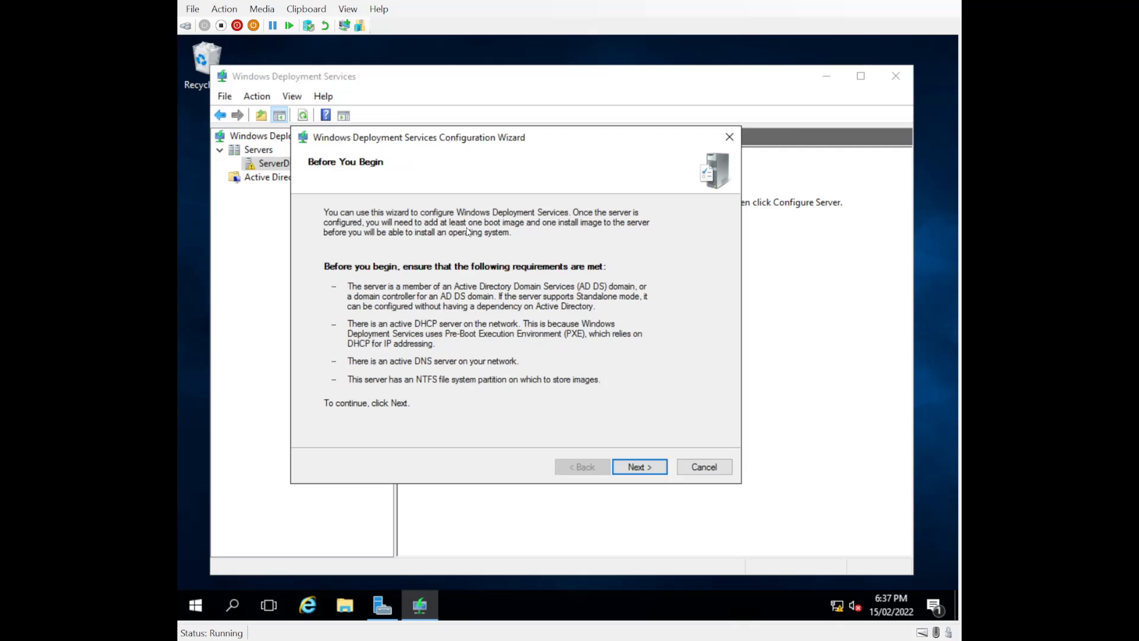
click(656, 470)
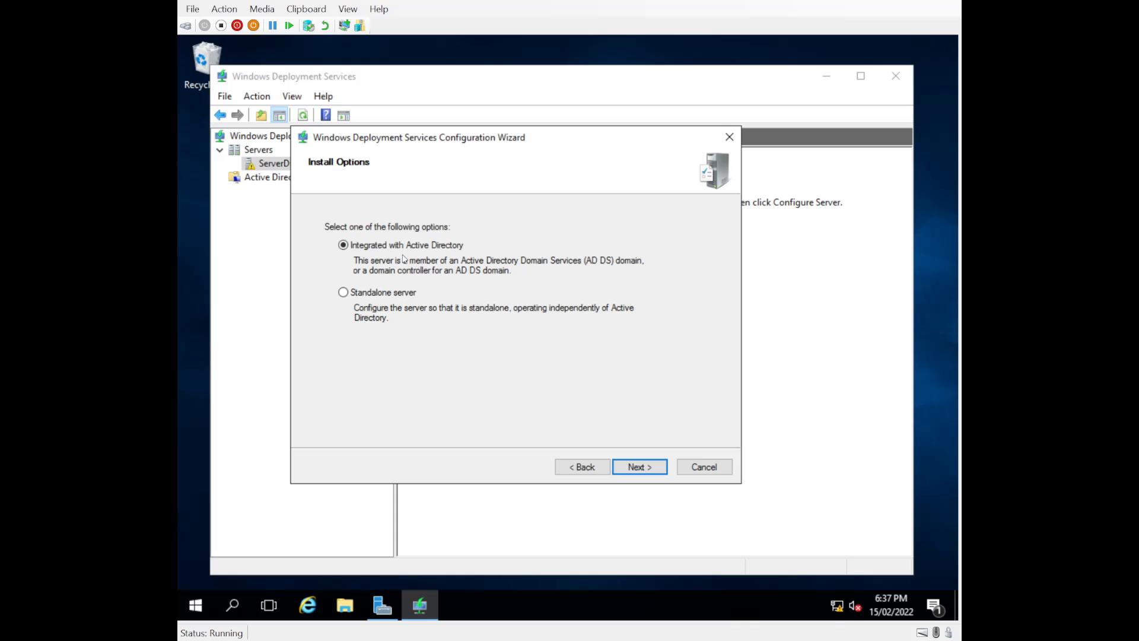
click(637, 473)
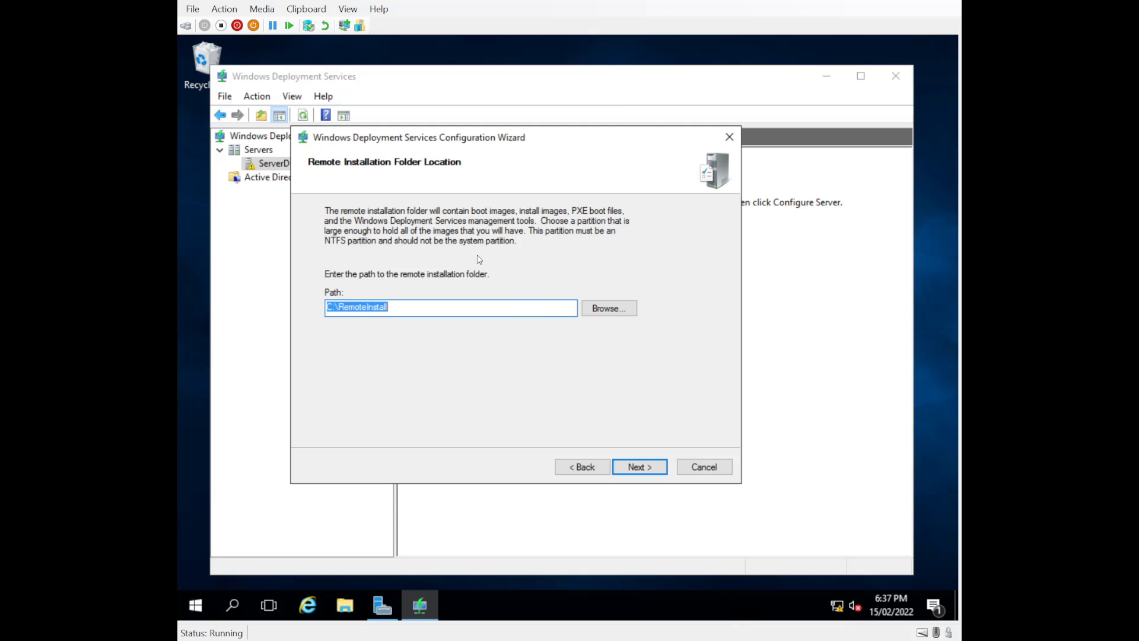
click(388, 309)
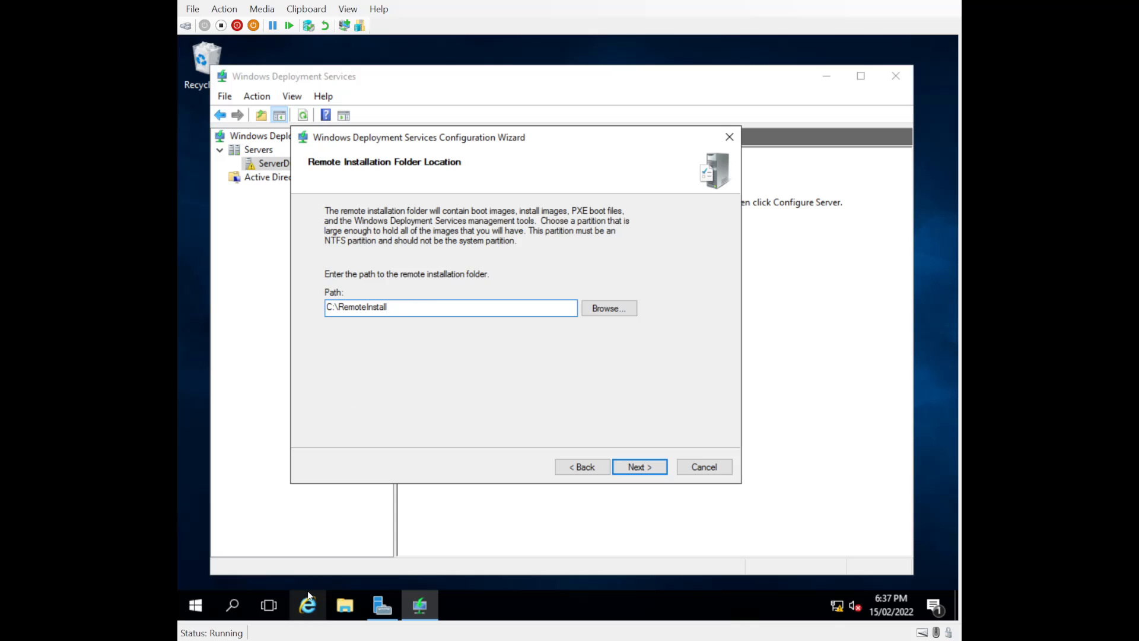
click(344, 606)
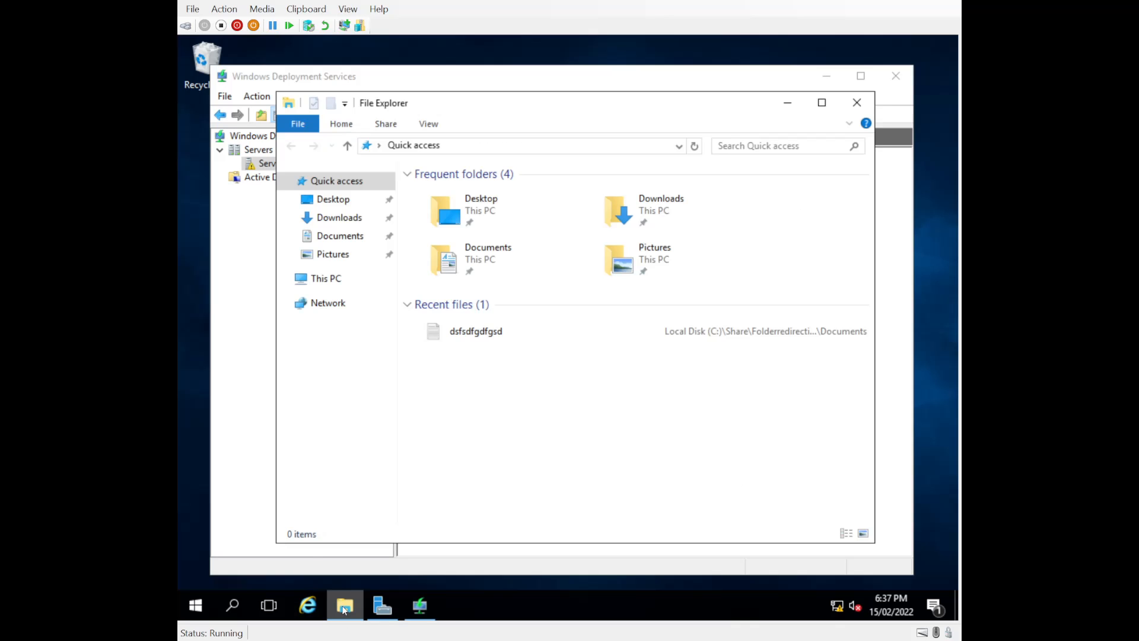
click(329, 279)
double_click(621, 356)
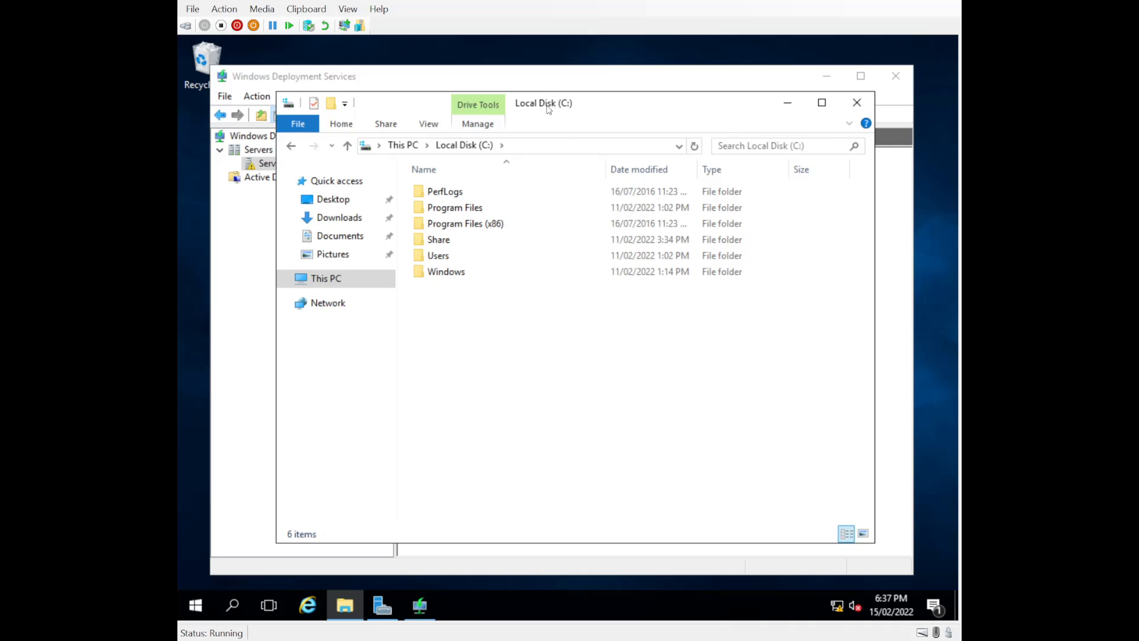
drag(623, 110, 593, 107)
click(825, 106)
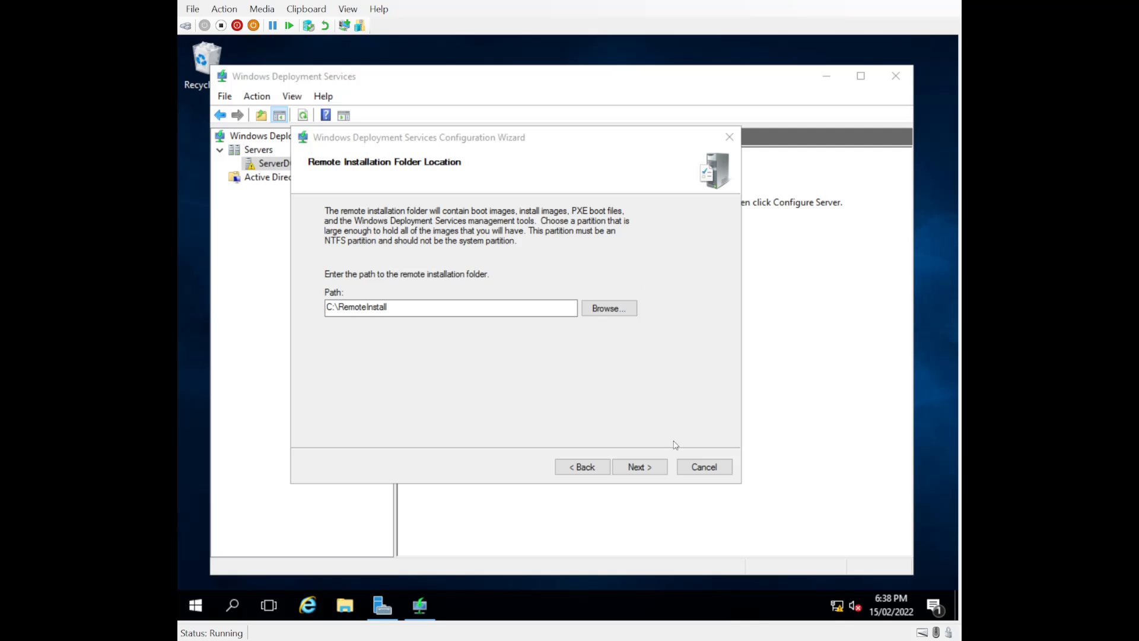
Accept C:\RemoteInstall despite the system volume warning and keep both proxy DHCP options
click(638, 467)
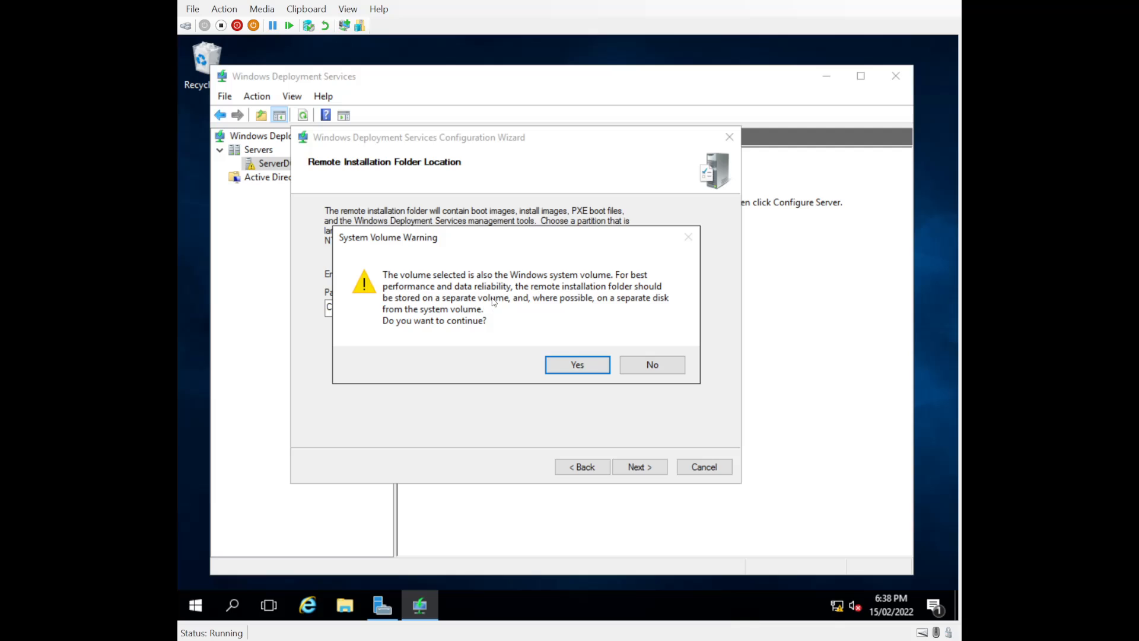
click(574, 372)
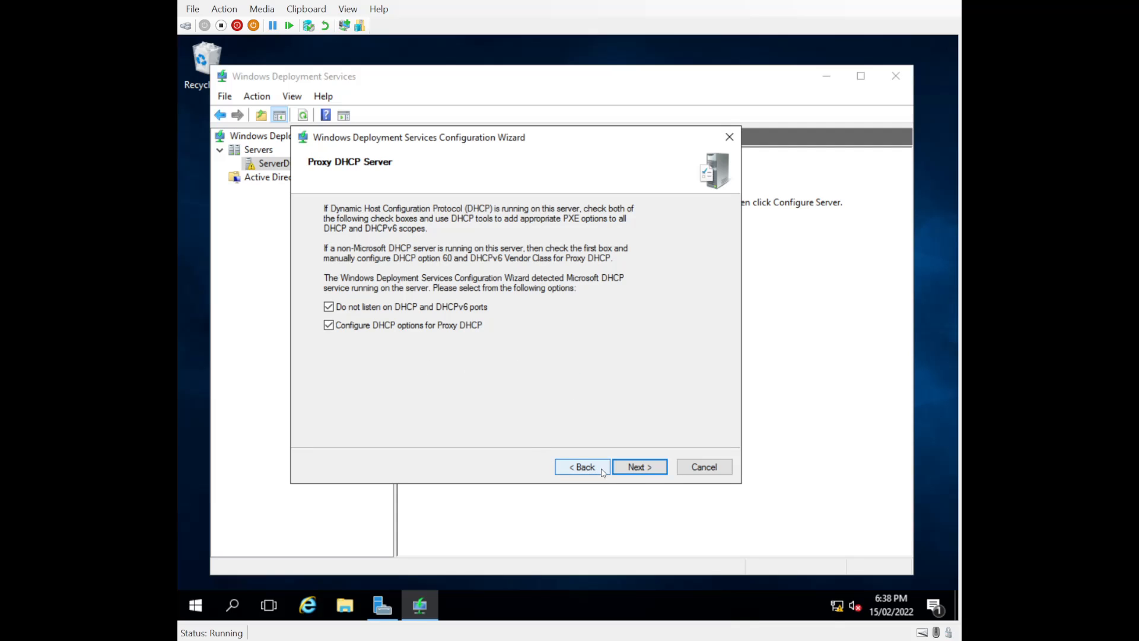
click(635, 469)
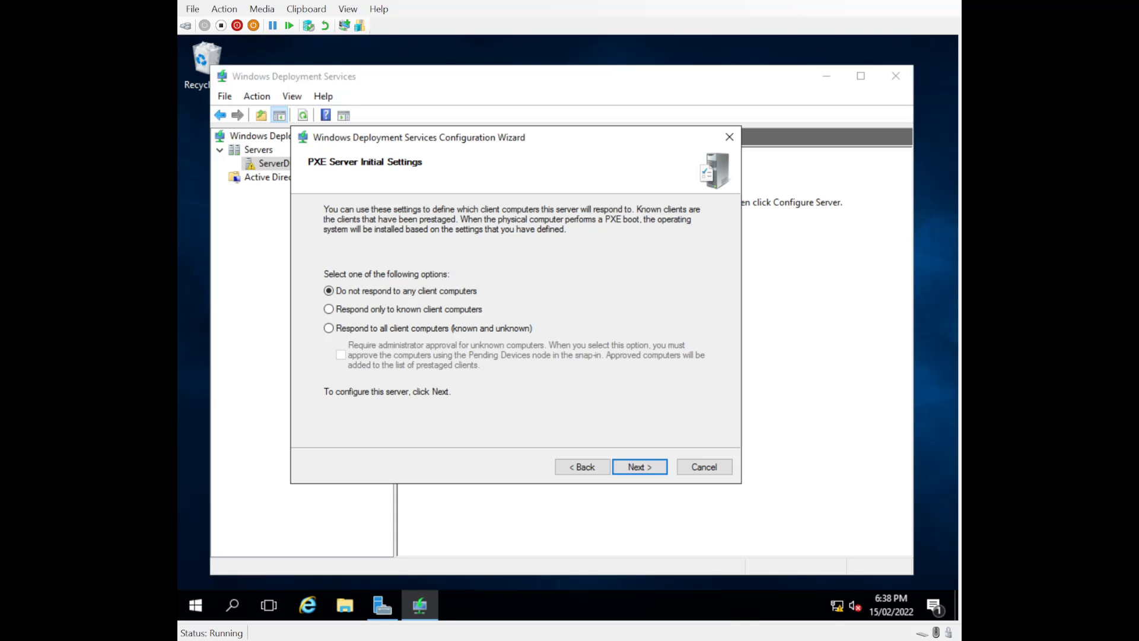
Set PXE to respond to all known and unknown client computers and run configuration
click(328, 328)
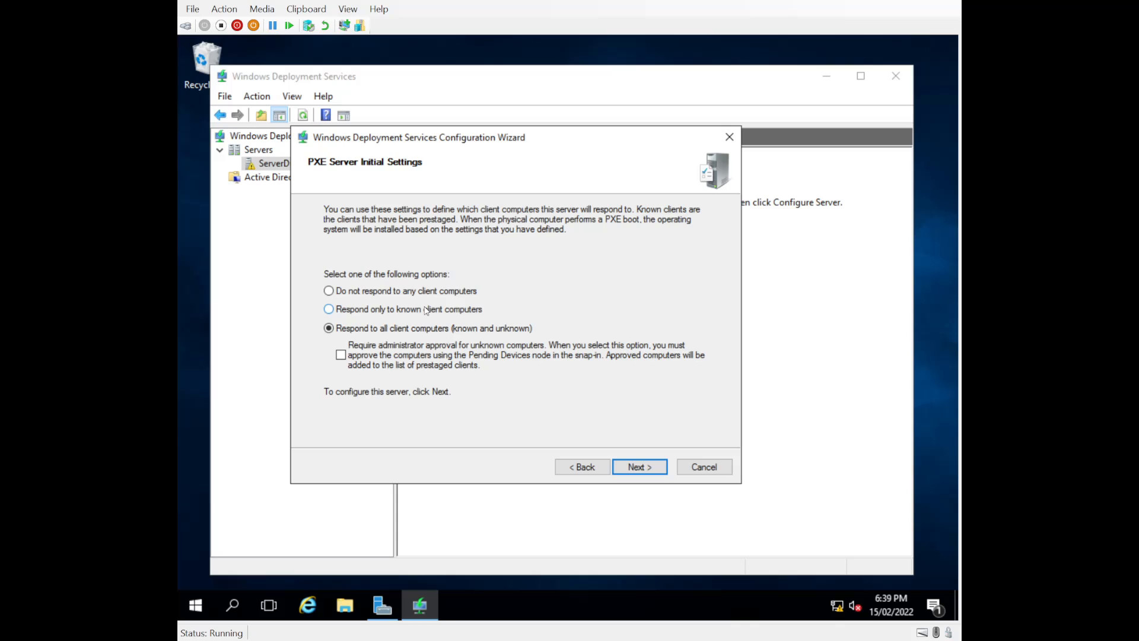
click(632, 468)
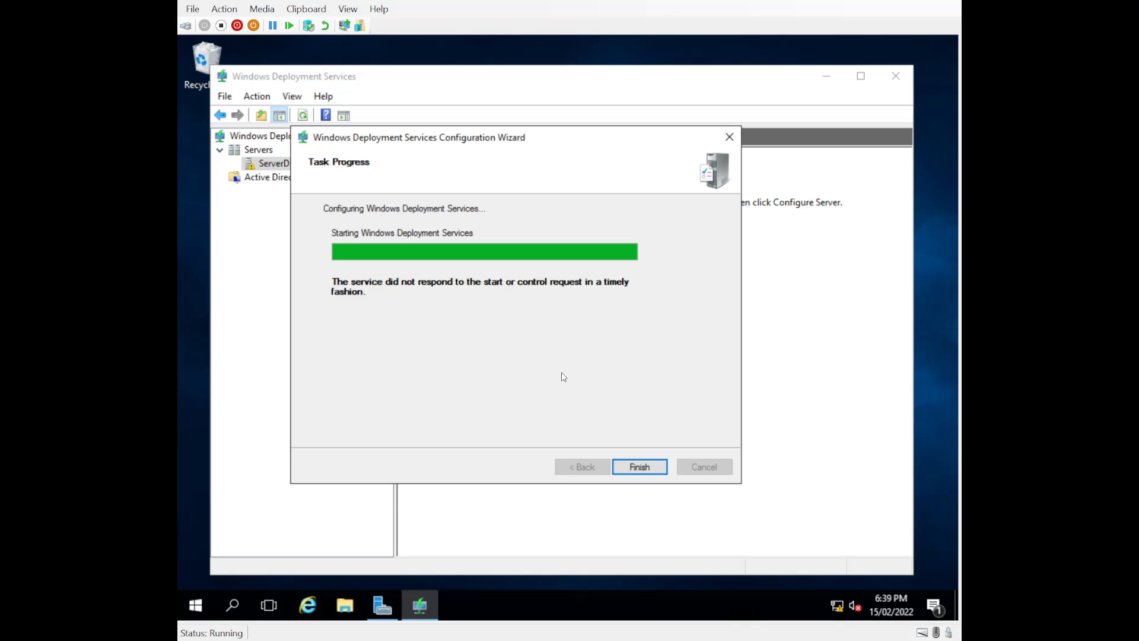
Finish the wizard and check the empty Boot Images and Install Images folders
click(639, 467)
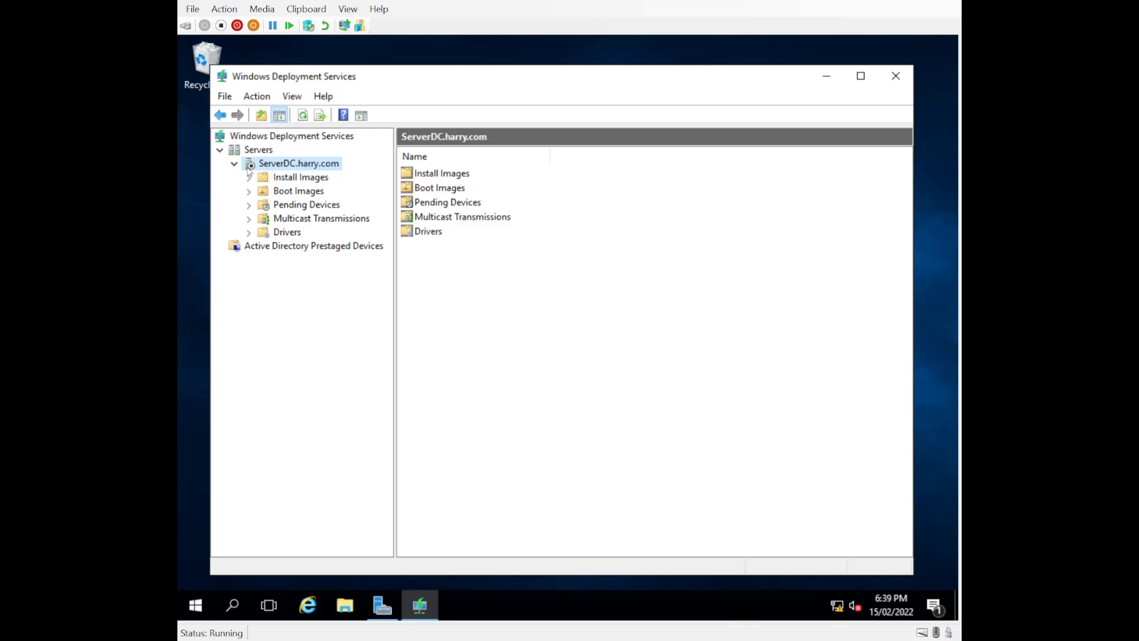
click(290, 192)
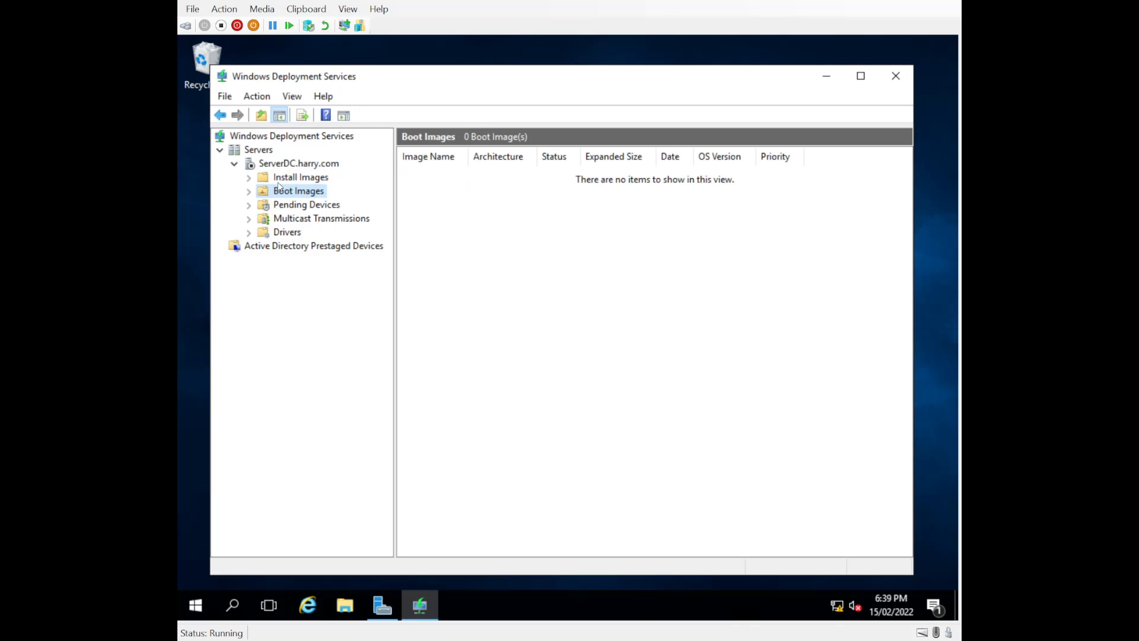
click(275, 178)
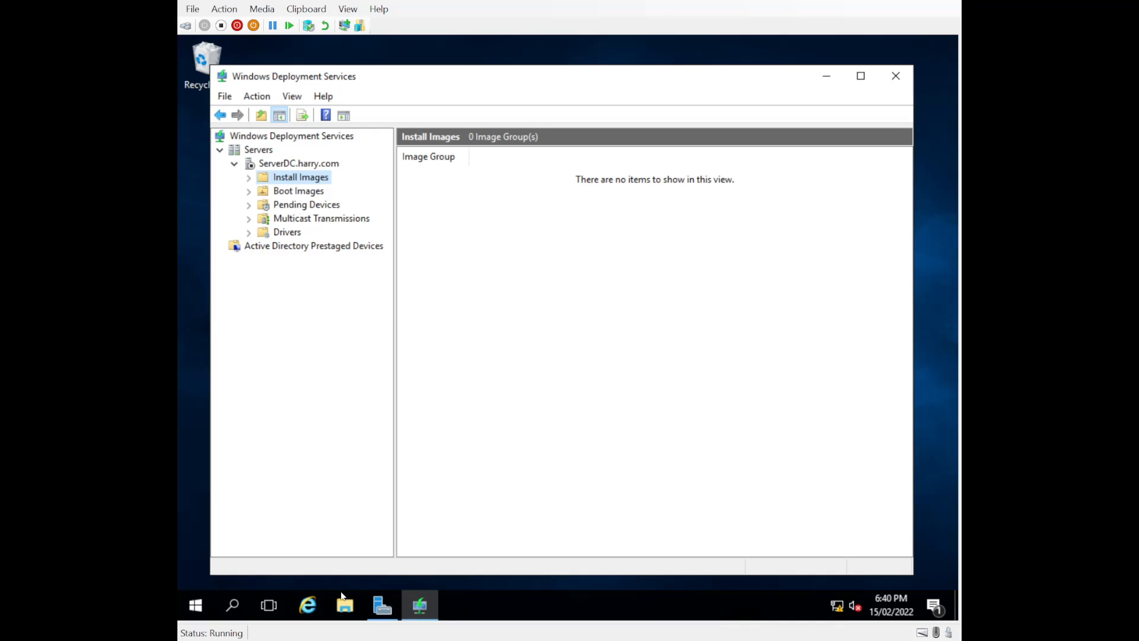
Browse to DVD Drive (D:) CENA_X64FREE_EN-US_DV9 in File Explorer
click(344, 605)
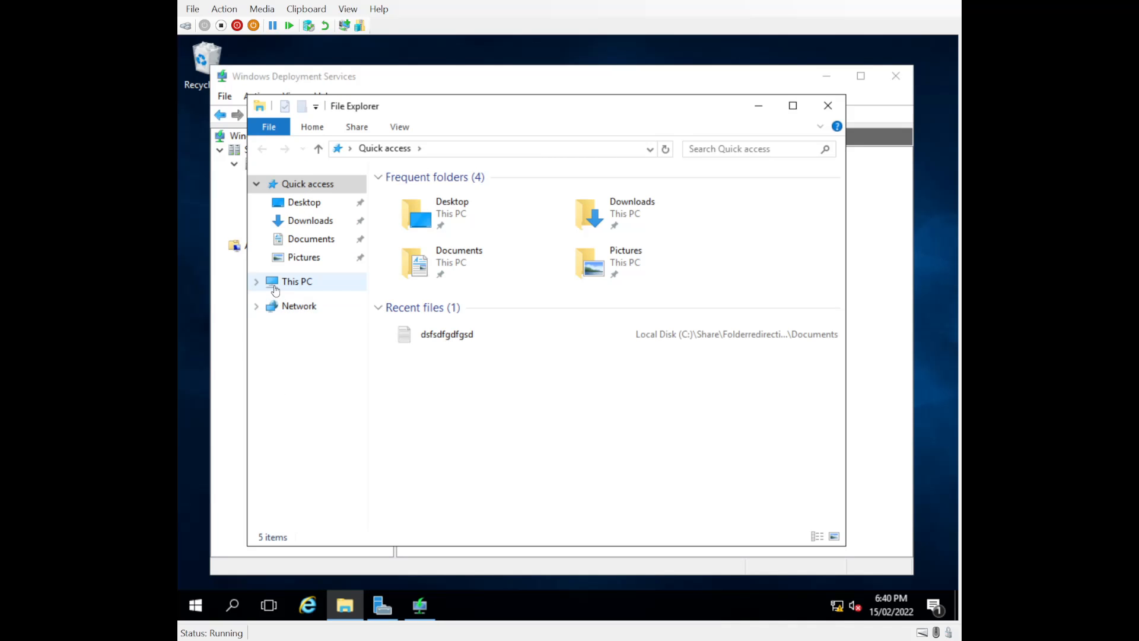
click(256, 281)
click(304, 433)
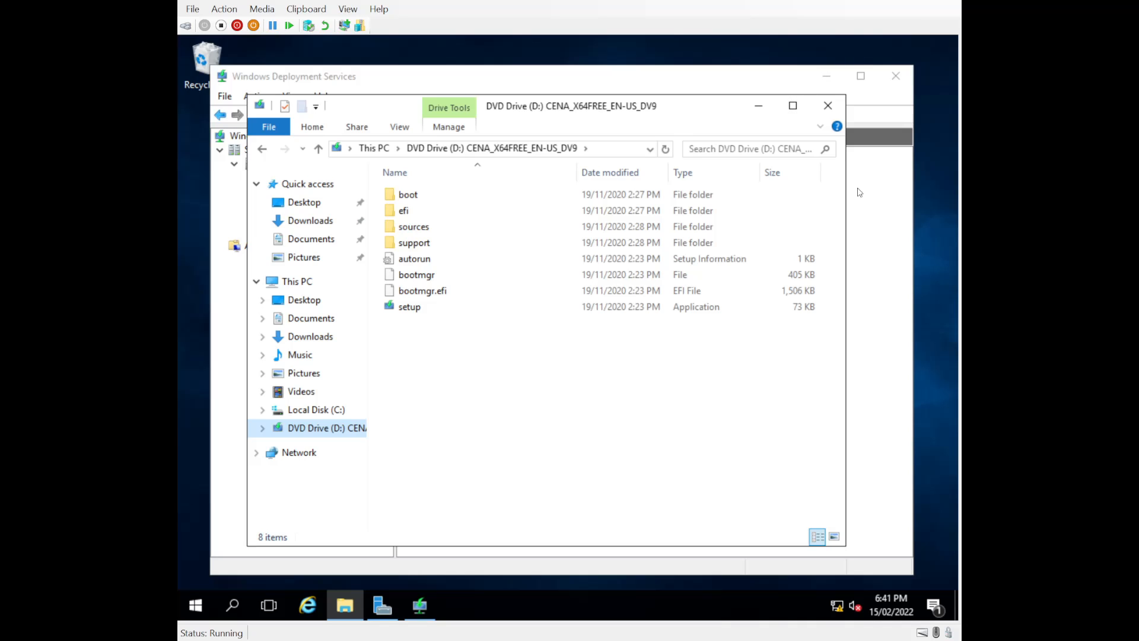
Close the DVD drive's File Explorer window to return to the Windows Deployment Services console
click(827, 105)
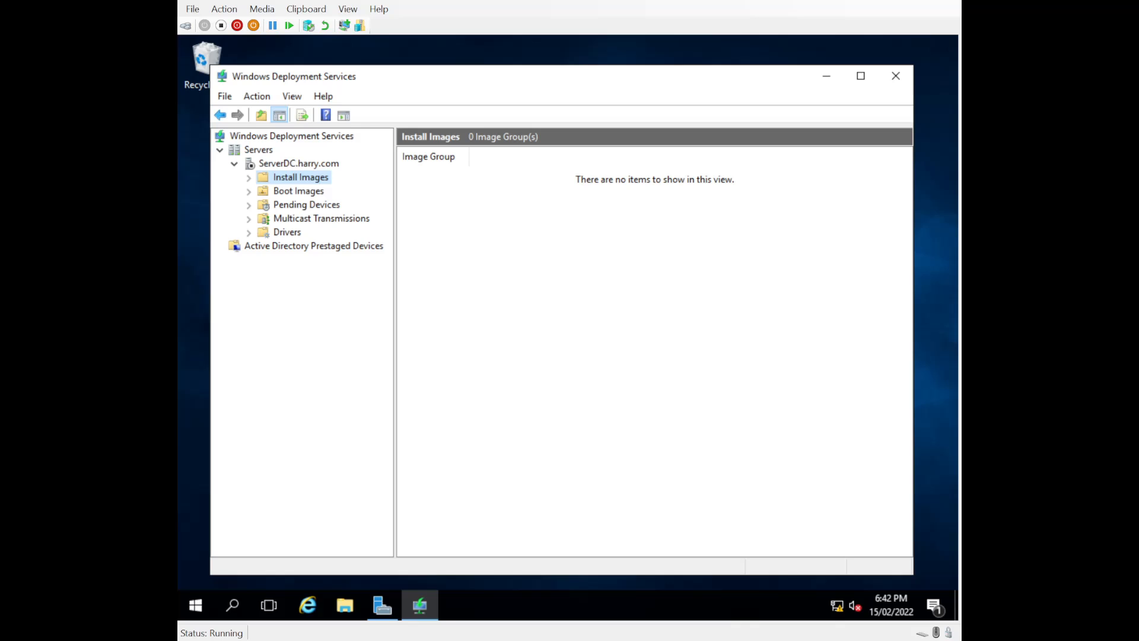
Launch the DHCP console from Server Manager's Tools menu and enlarge its window
click(382, 605)
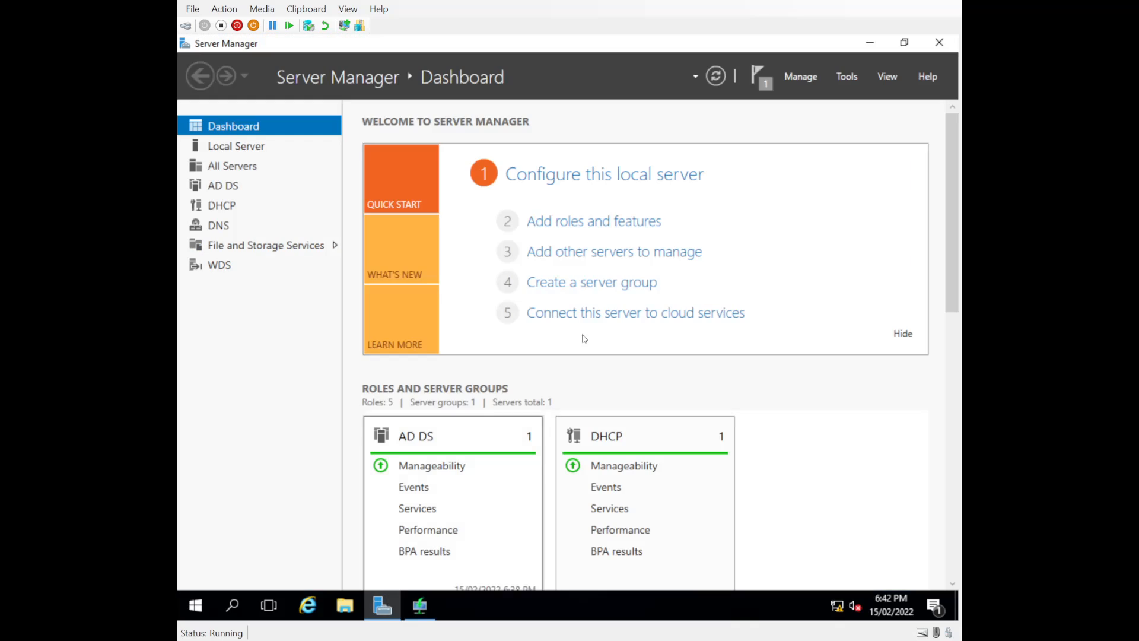
click(846, 81)
click(762, 194)
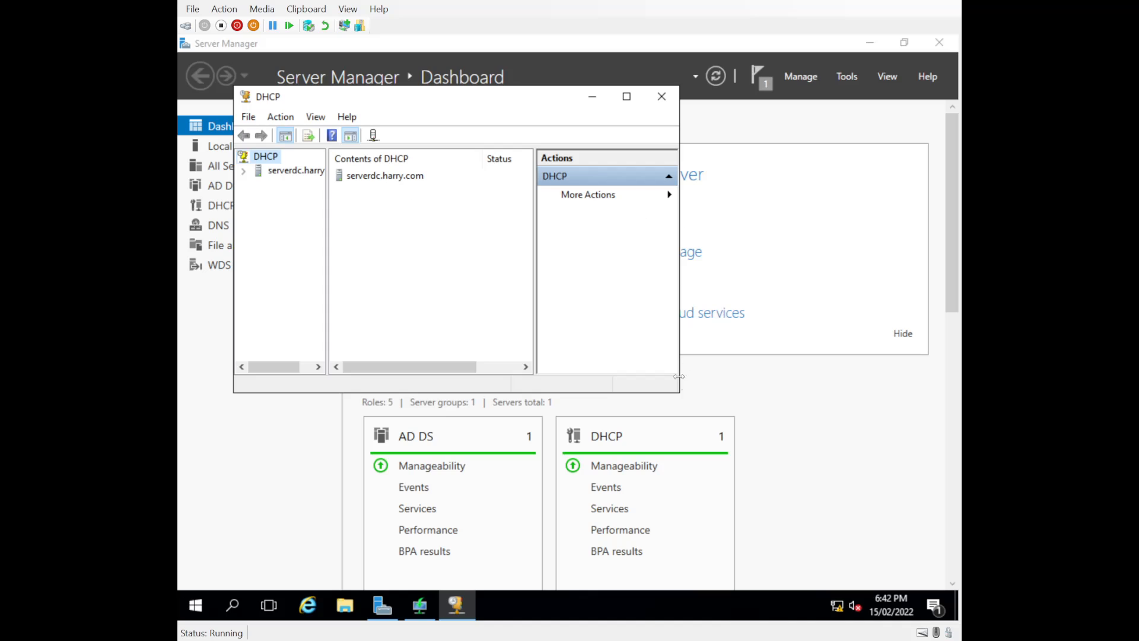
drag(678, 392, 923, 495)
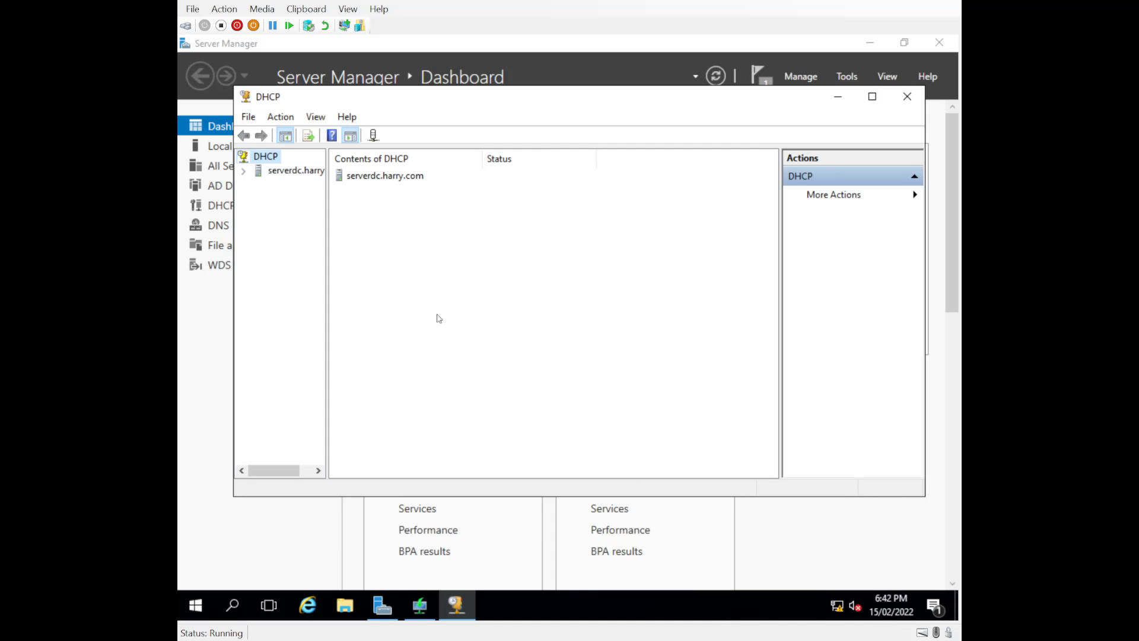
Confirm the 10.0.0.0 WorkstationClientScope under serverdc > IPv4 is Active, then close DHCP and return to WDS
click(243, 171)
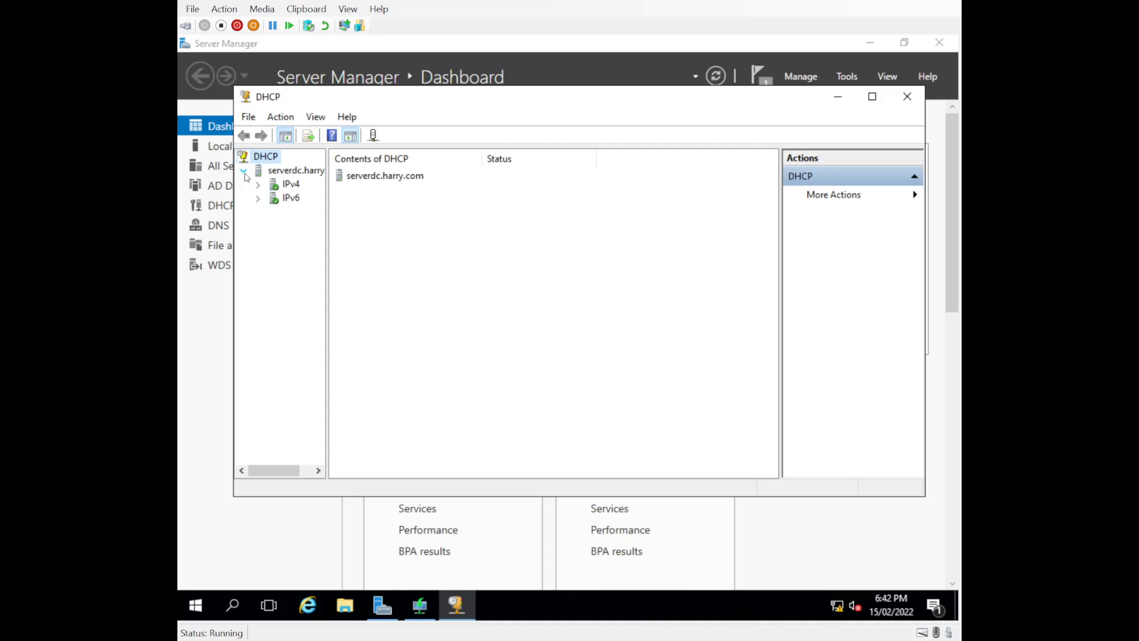
double_click(291, 184)
click(415, 176)
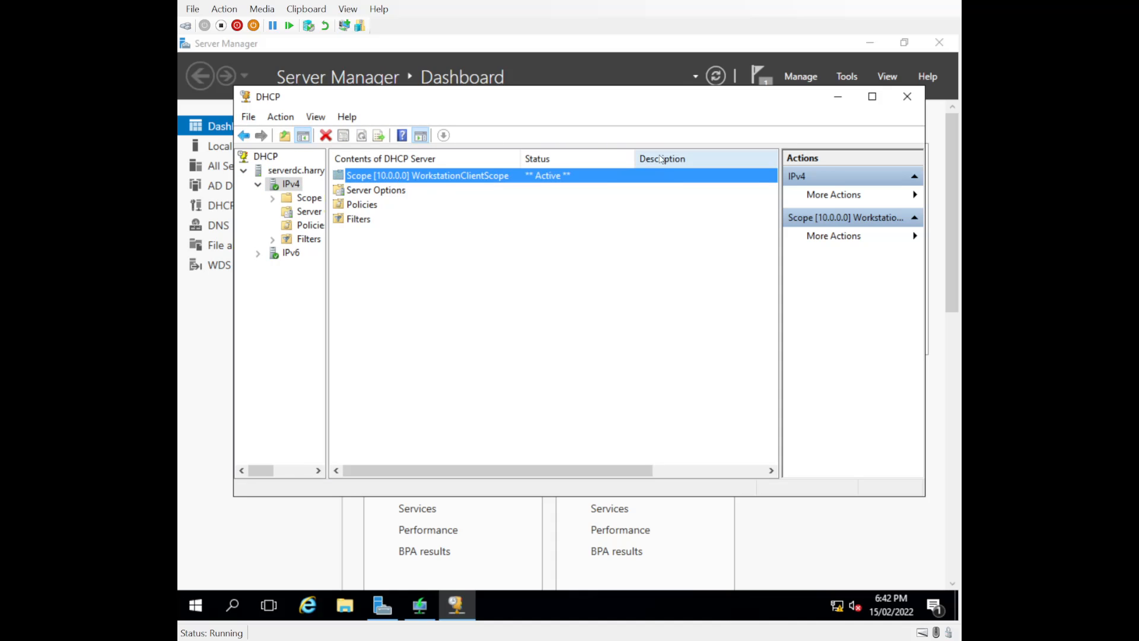
click(905, 99)
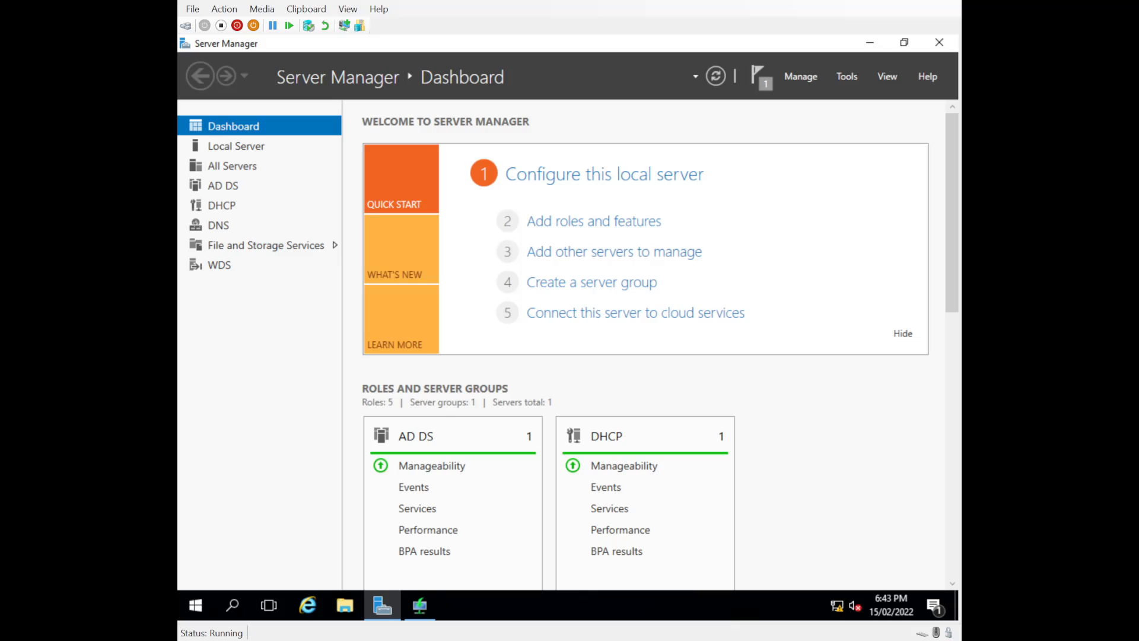
click(422, 606)
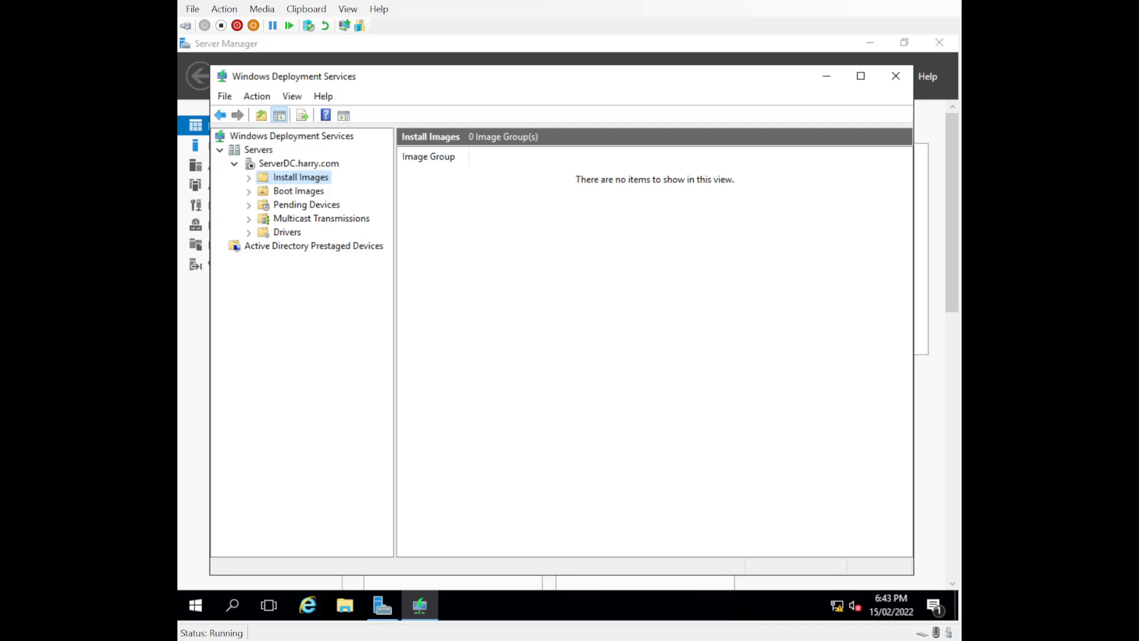
Start adding an install image into the new image group ImageGroup1
right_click(268, 181)
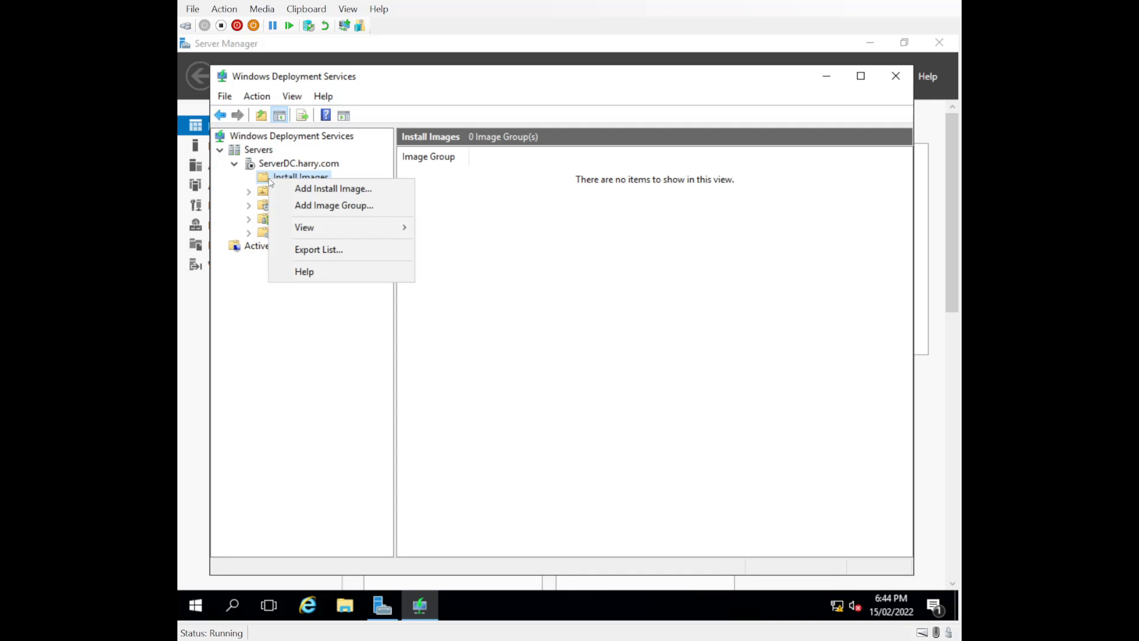
click(315, 190)
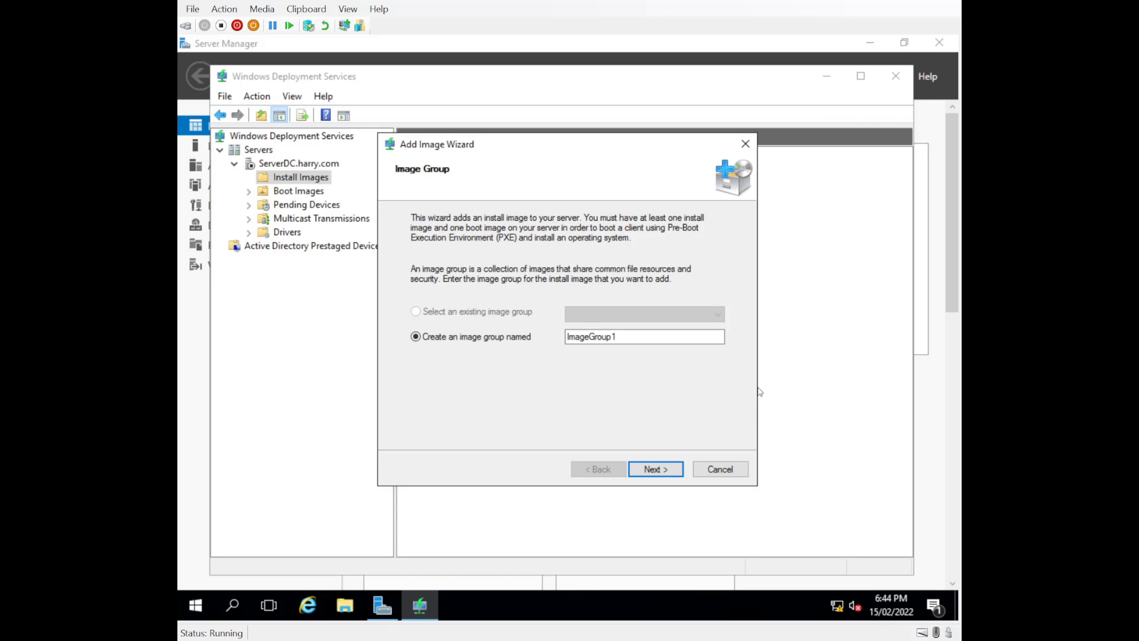
click(611, 340)
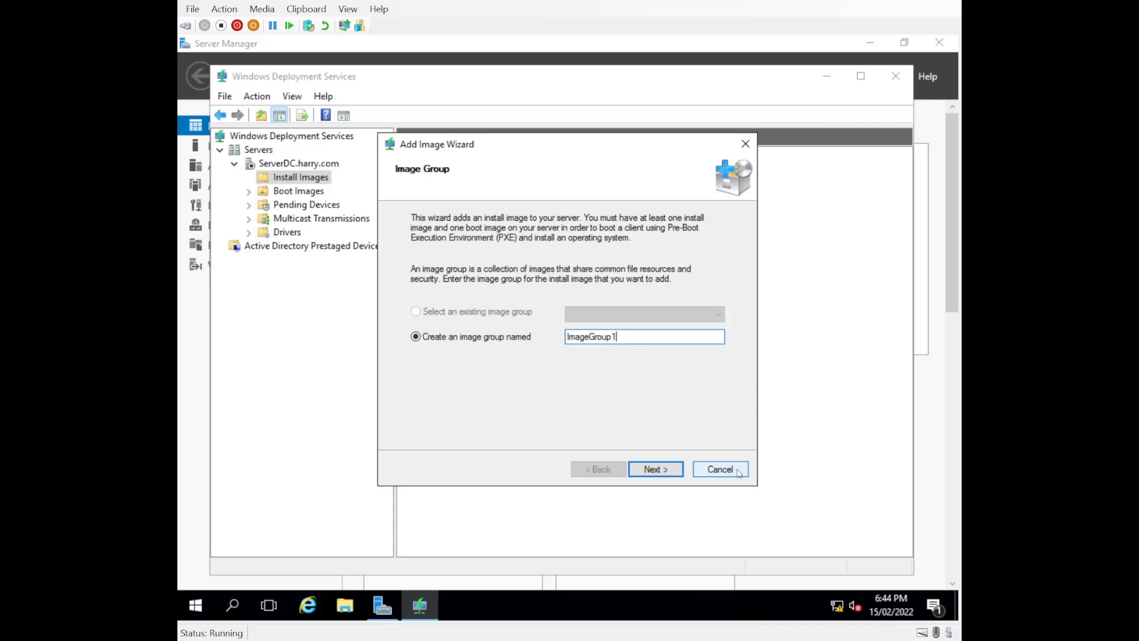
click(656, 472)
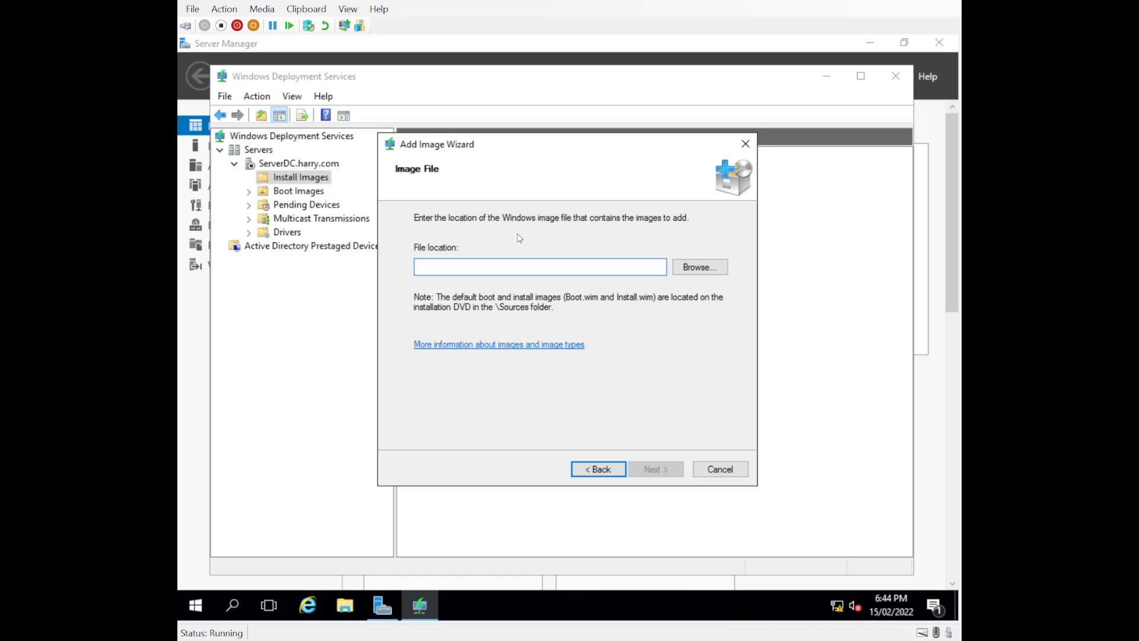
Browse the DVD's boot, resources, fonts and en-us folders, then open D:\sources
click(711, 270)
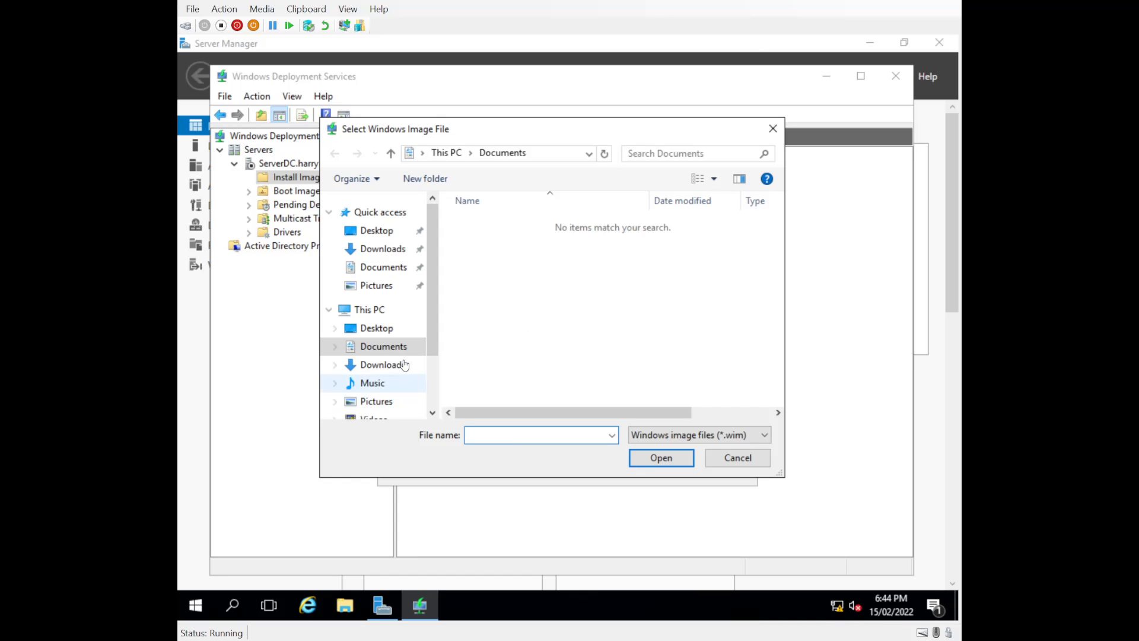
scroll(405, 364, down, 2)
click(376, 374)
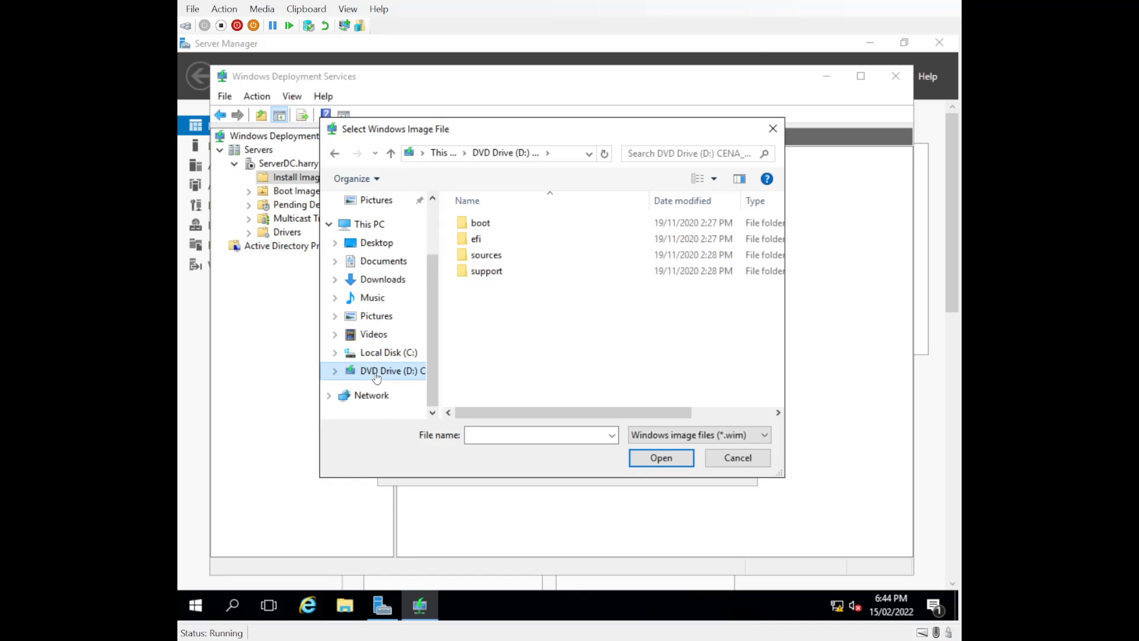
double_click(491, 225)
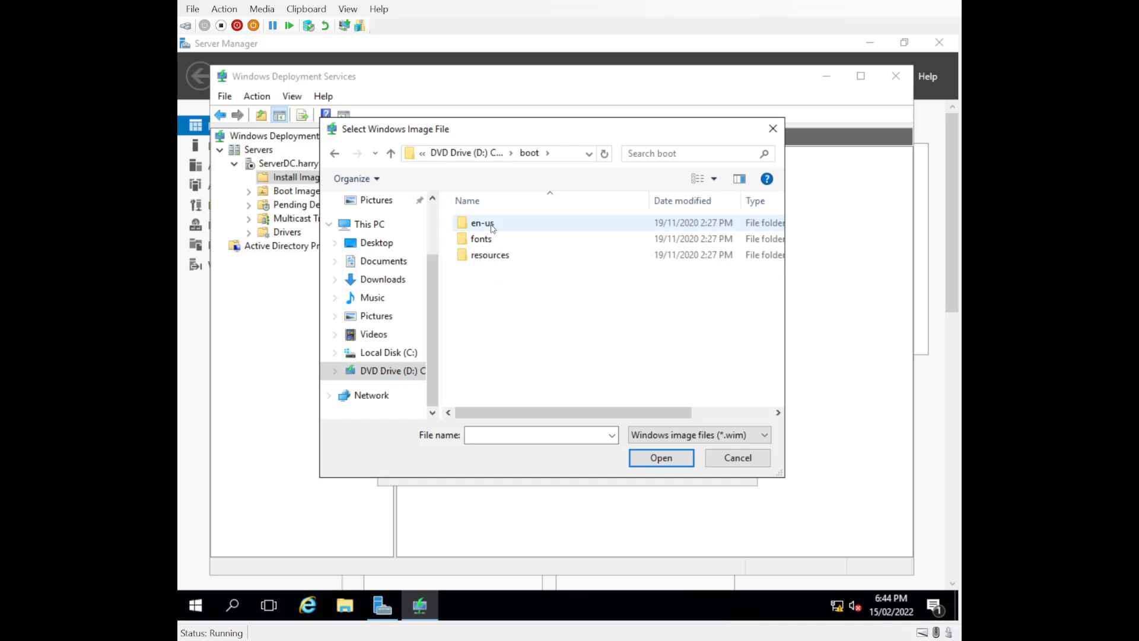
double_click(496, 256)
click(395, 158)
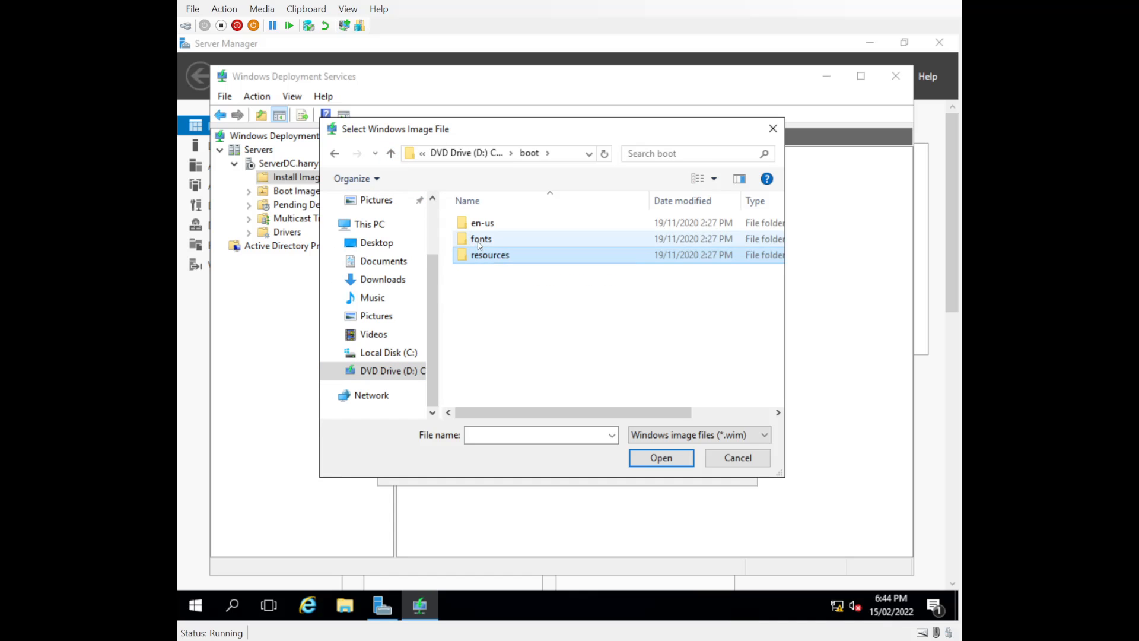
double_click(478, 242)
click(392, 153)
double_click(480, 224)
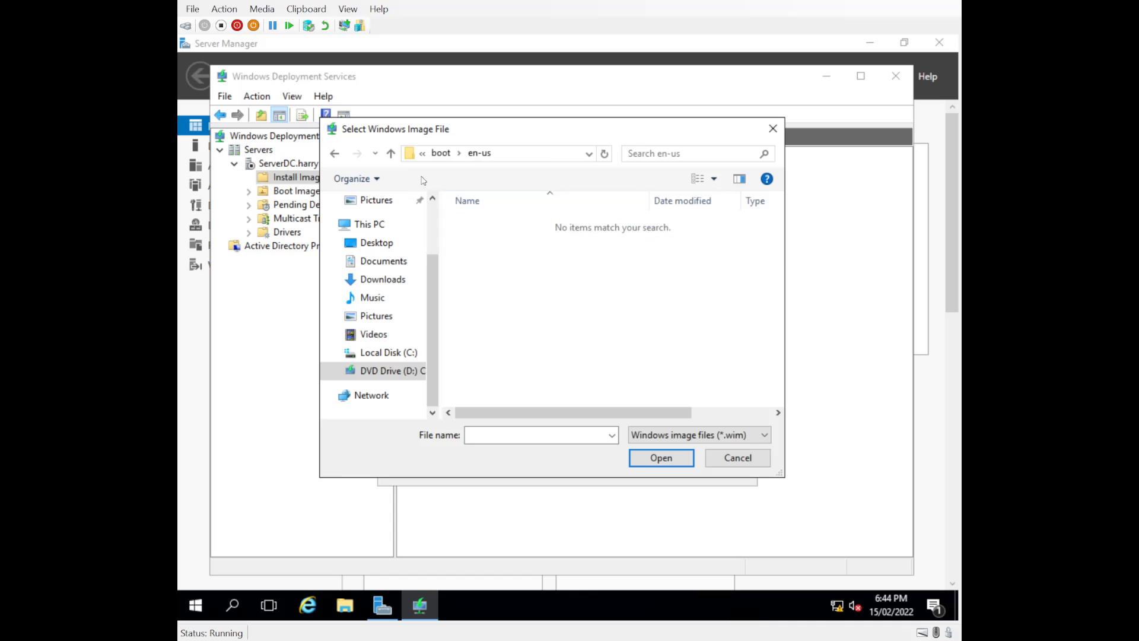
click(391, 153)
click(391, 153)
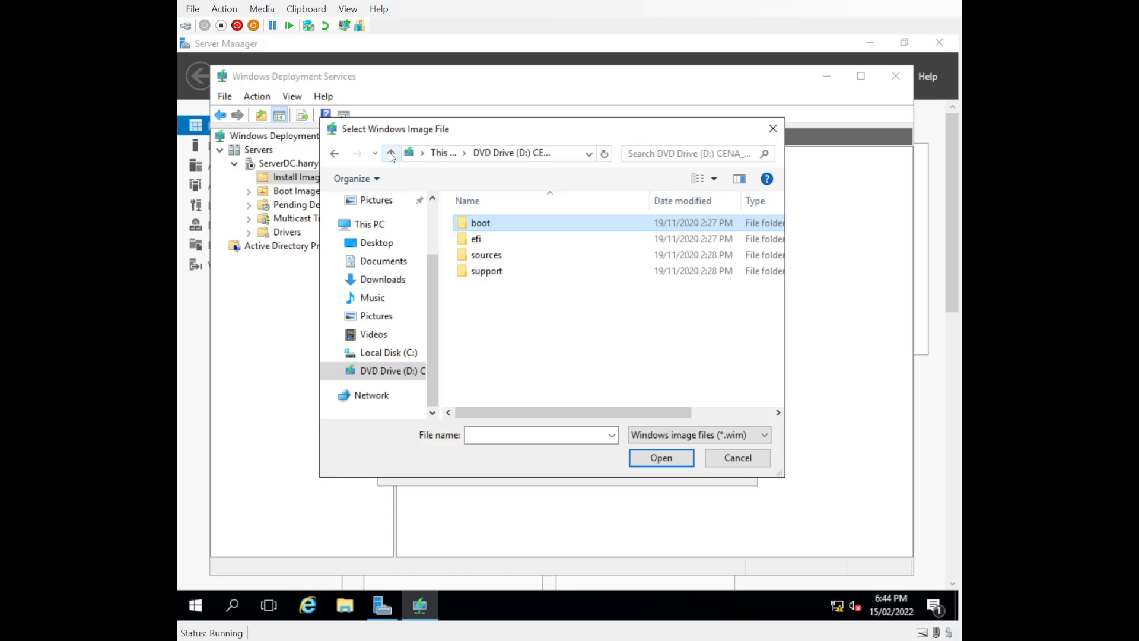
double_click(487, 255)
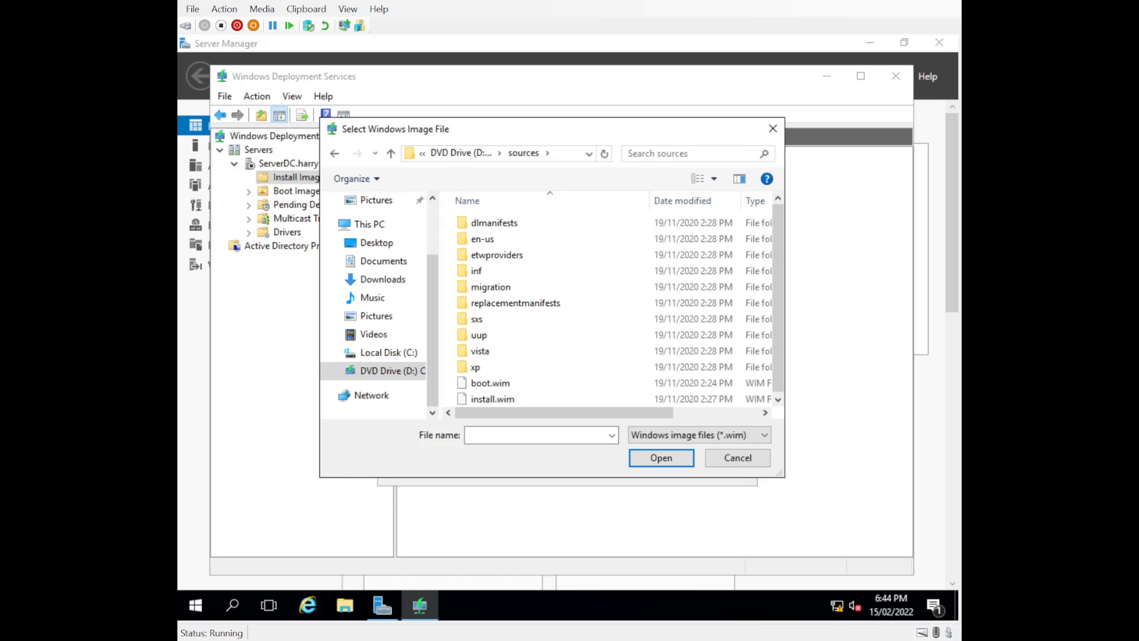
Enlarge the file dialog to compare sizes and select install.wim as the image file
click(499, 383)
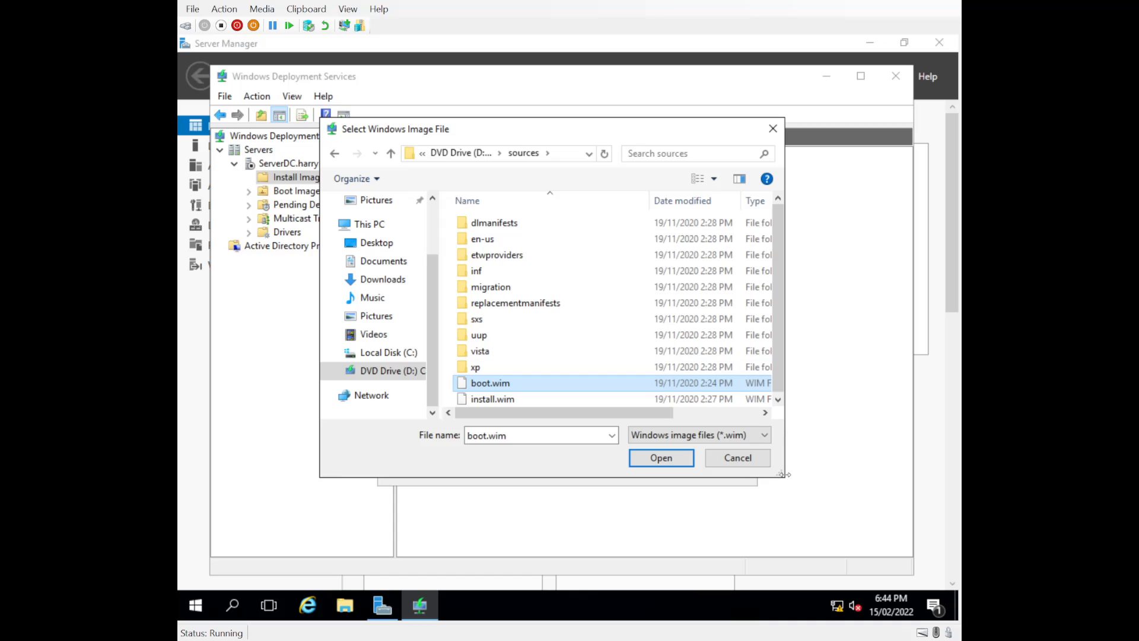
mouse_move(781, 474)
mouse_down()
mouse_move(900, 492)
mouse_move(952, 522)
mouse_up()
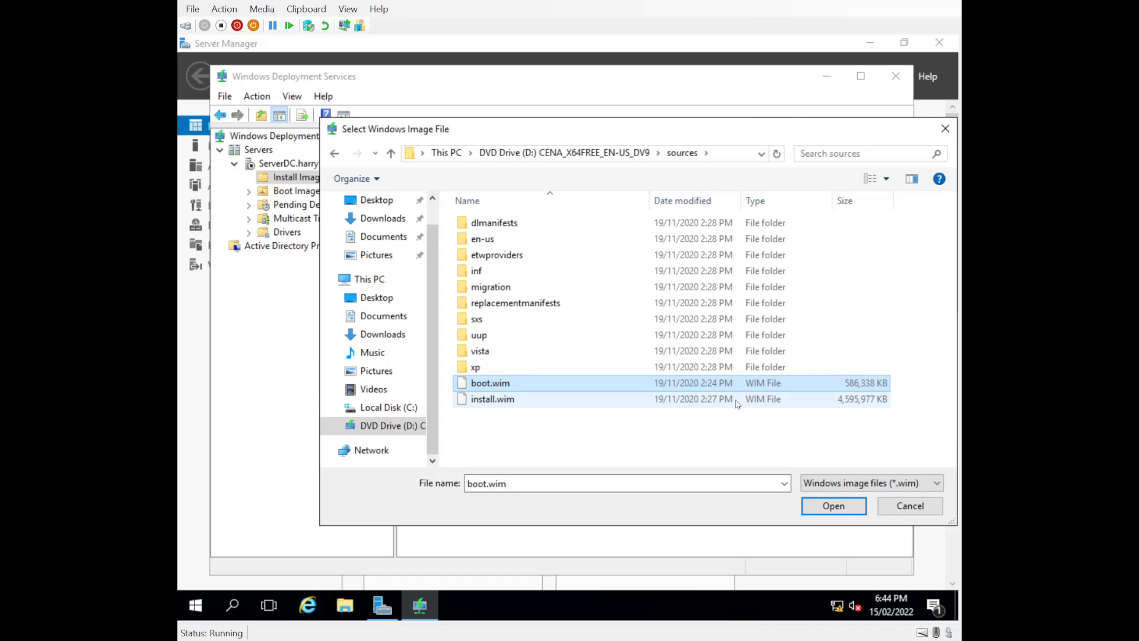
mouse_move(497, 392)
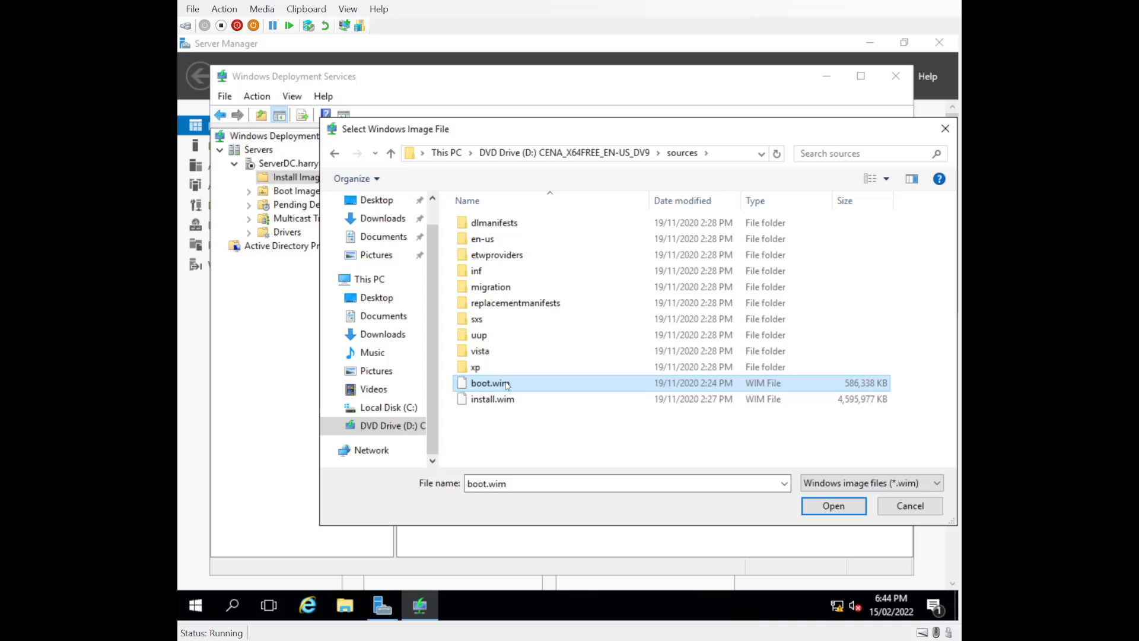
click(483, 401)
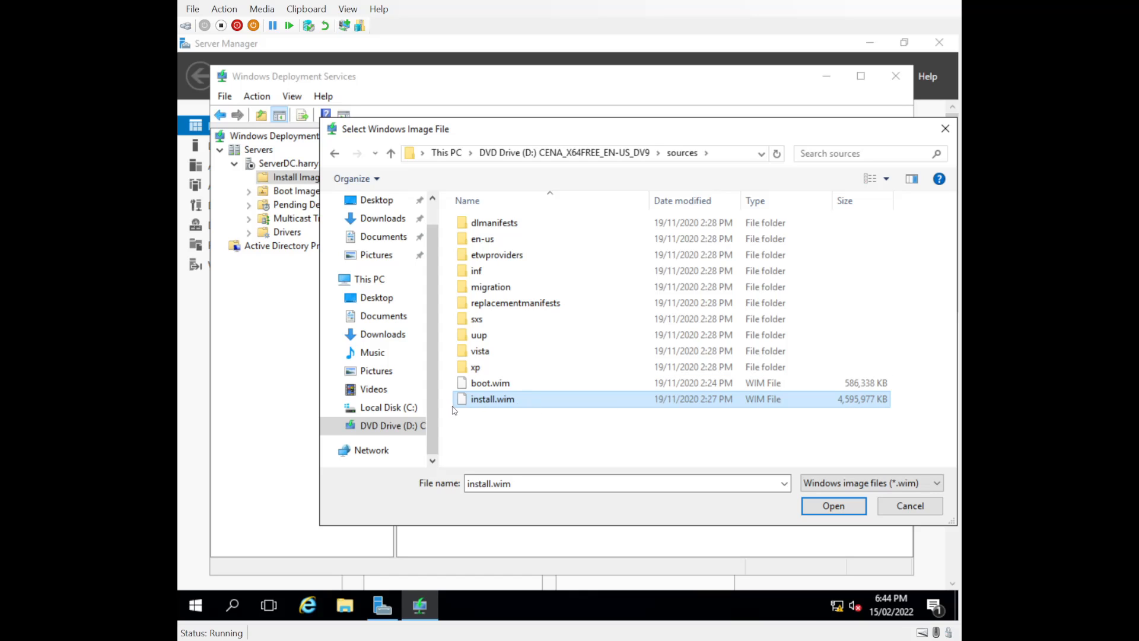
Add the Windows 10 Enterprise Evaluation image from install.wim to ImageGroup1, then view Boot Images
click(831, 507)
click(652, 469)
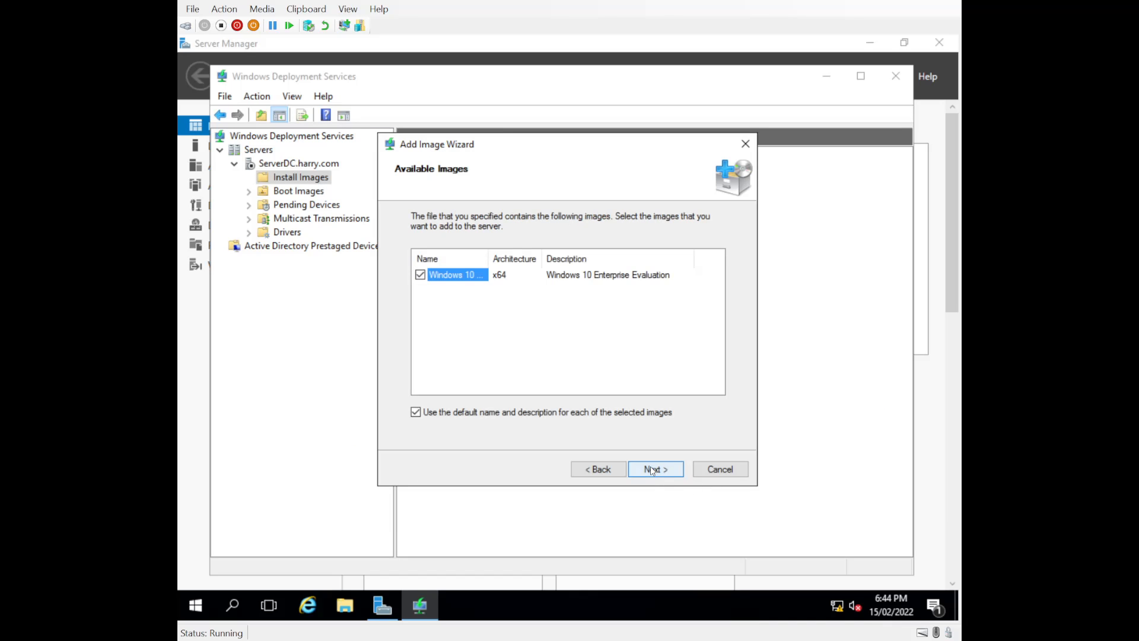
drag(488, 259, 517, 259)
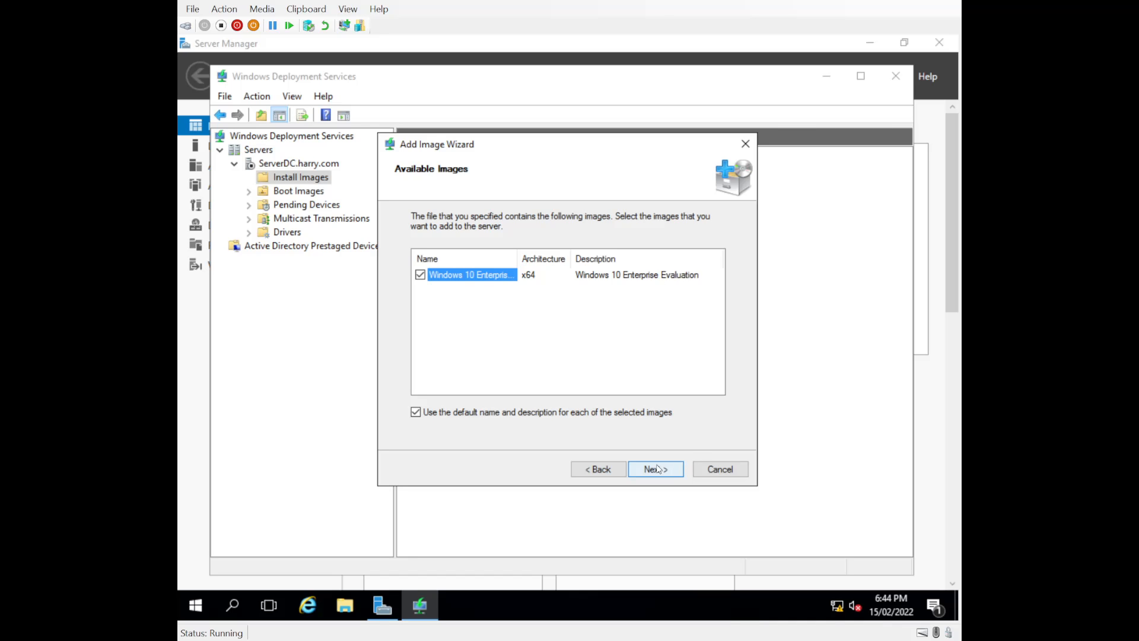
click(655, 470)
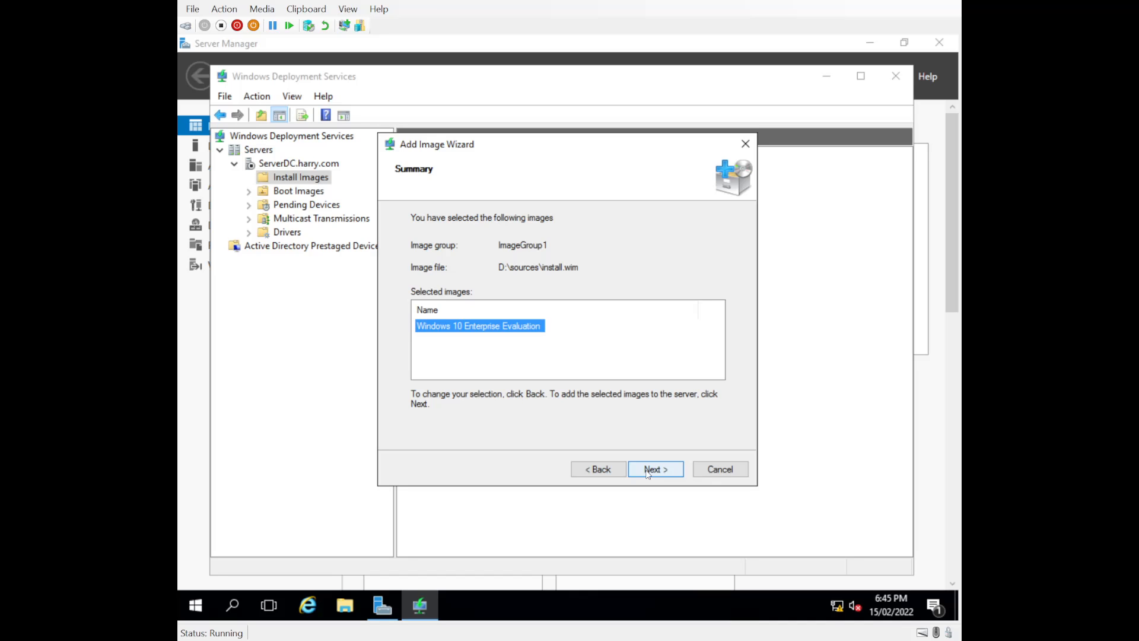
click(649, 474)
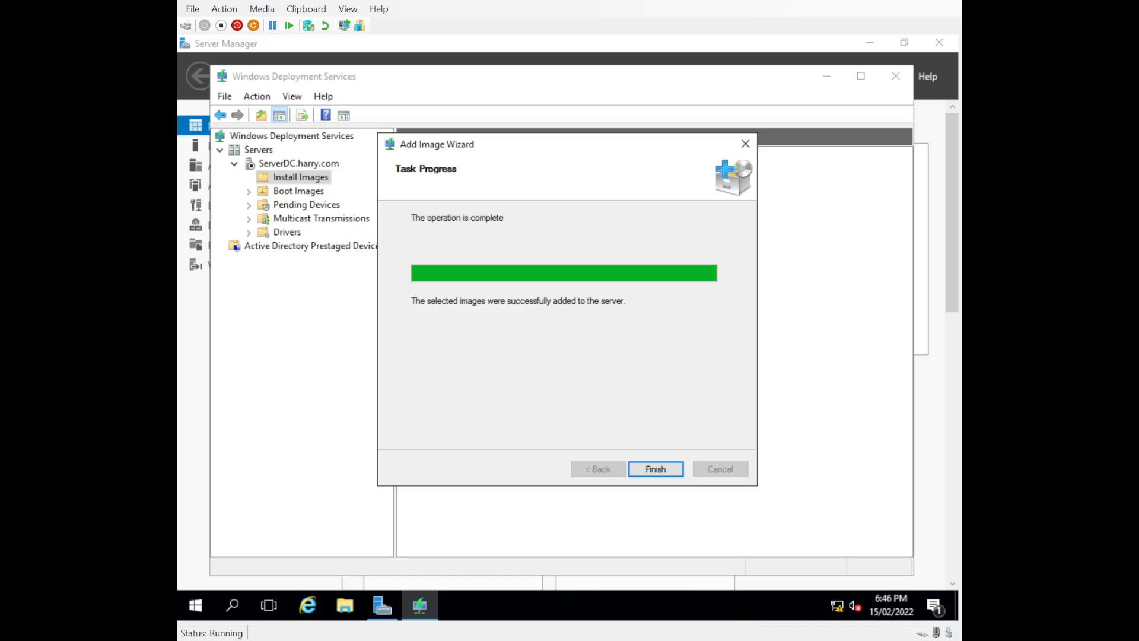
click(635, 466)
click(268, 207)
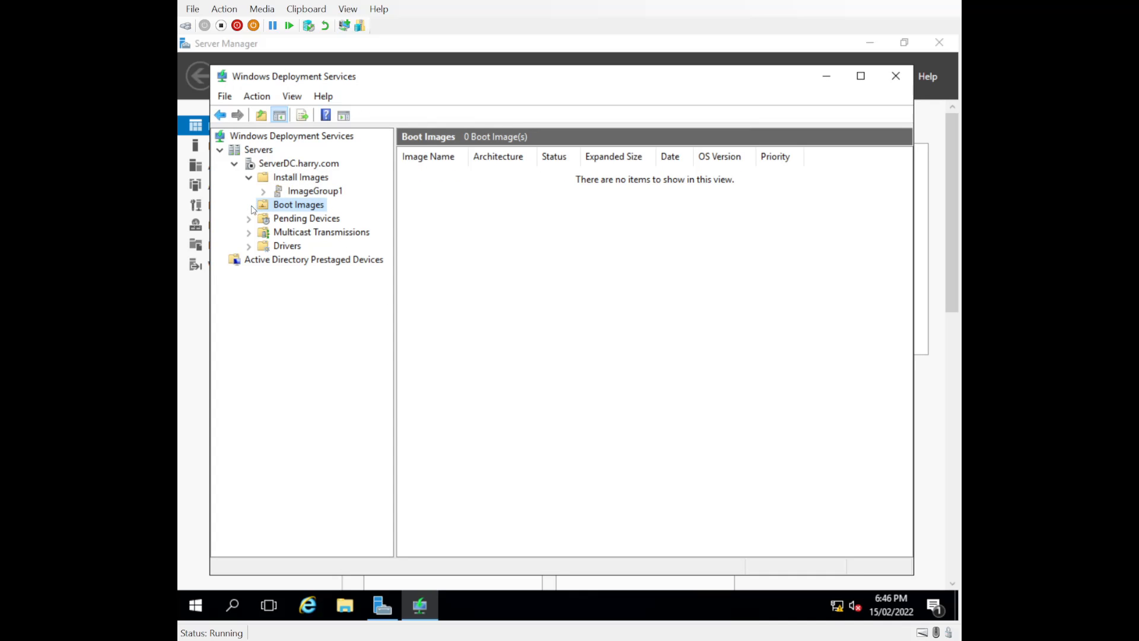
Add D:\sources\boot.wim as boot image Microsoft Windows Setup (x64) with default name, widening the Image Name column
right_click(280, 206)
click(300, 212)
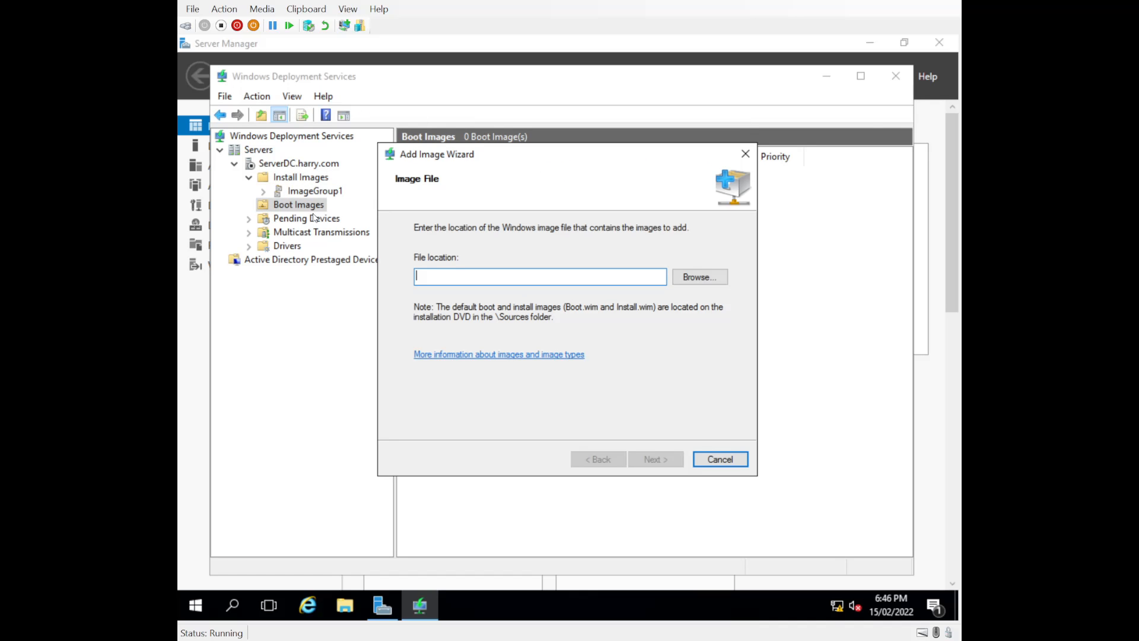
click(705, 282)
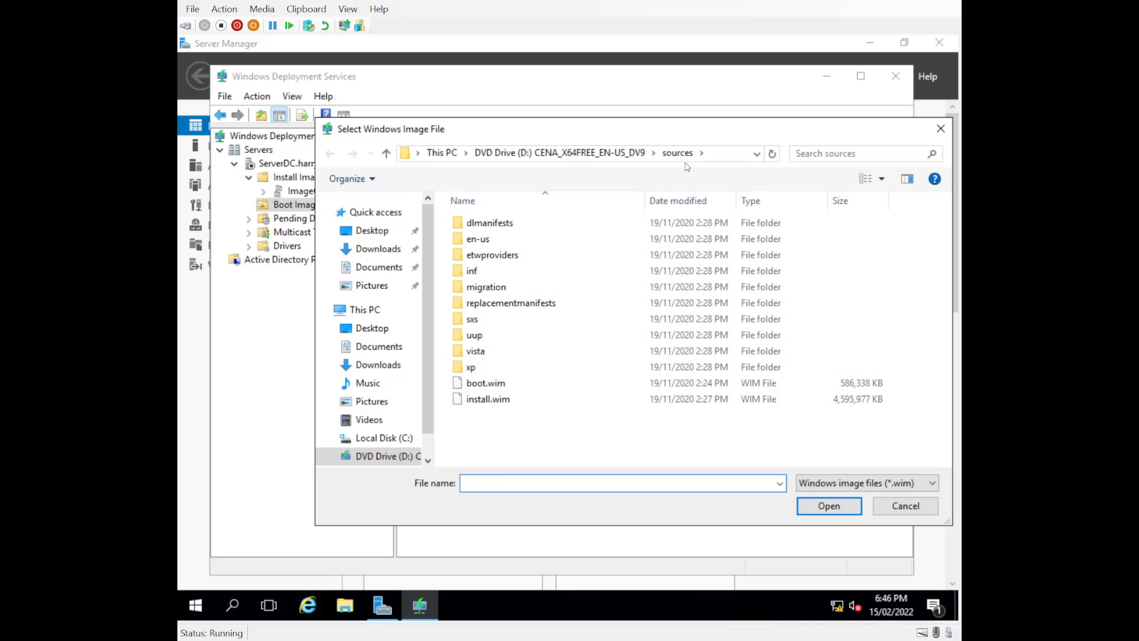
click(480, 389)
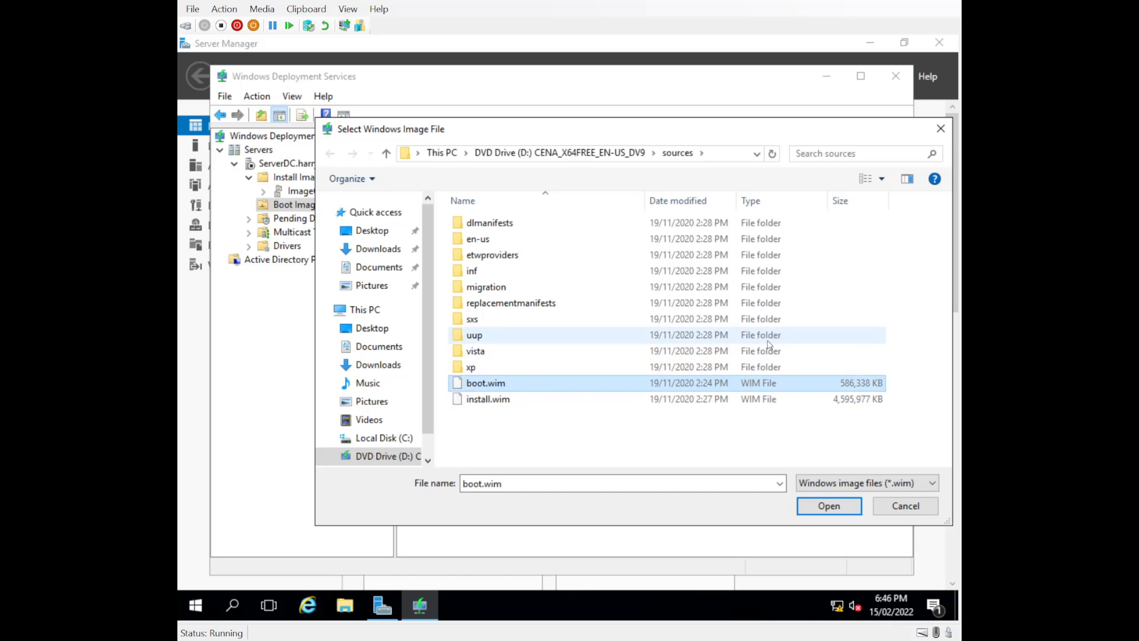
click(824, 505)
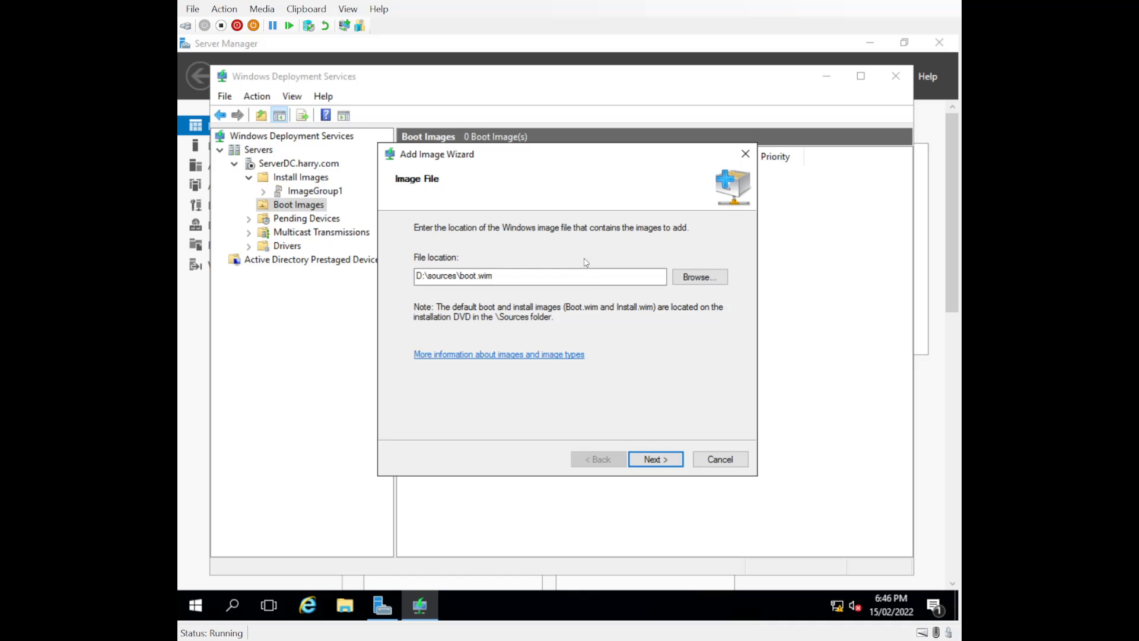
click(656, 459)
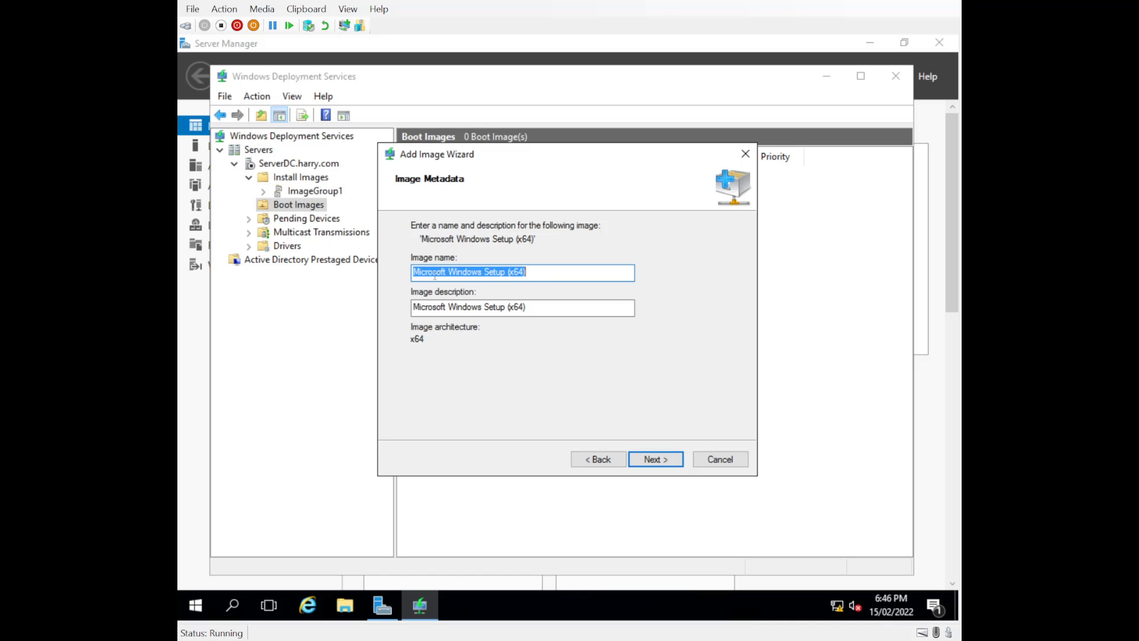
click(656, 463)
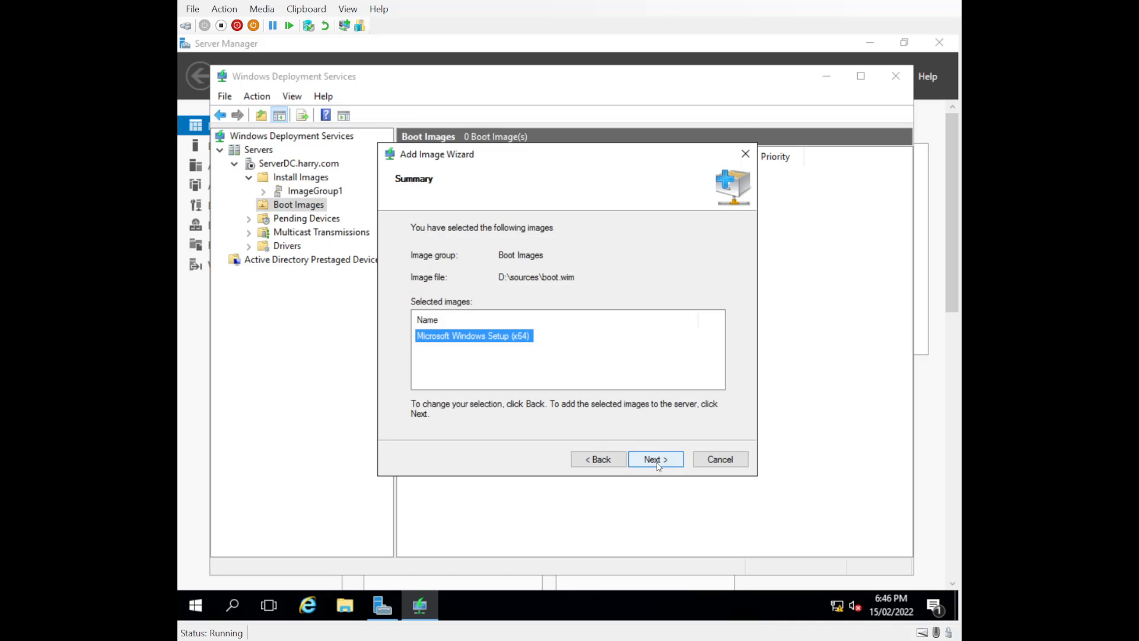
click(658, 461)
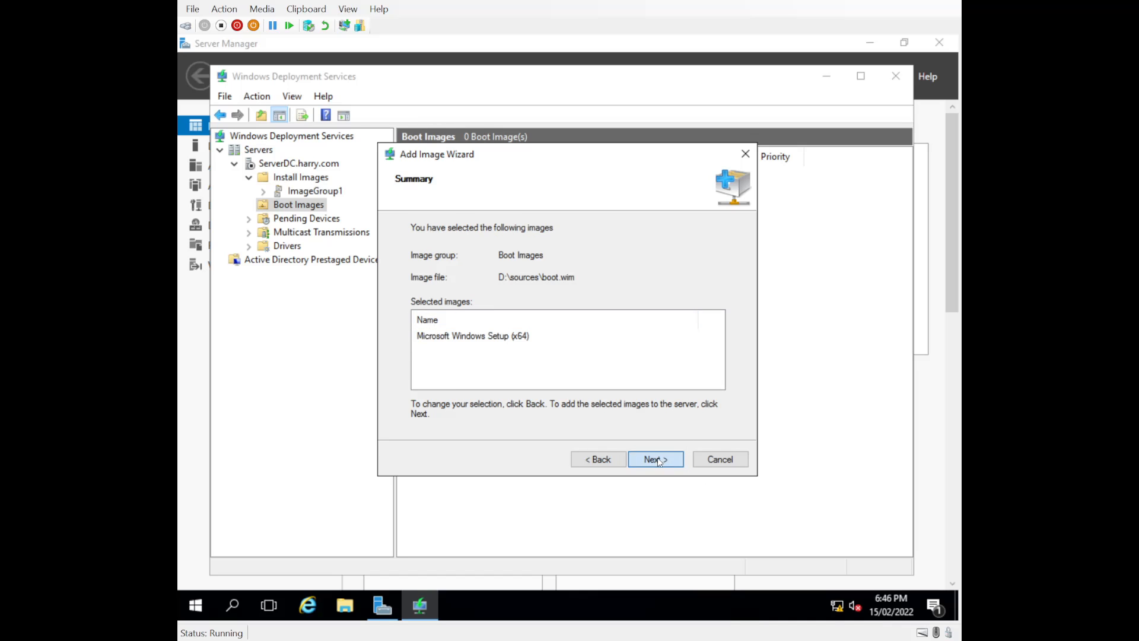
click(658, 461)
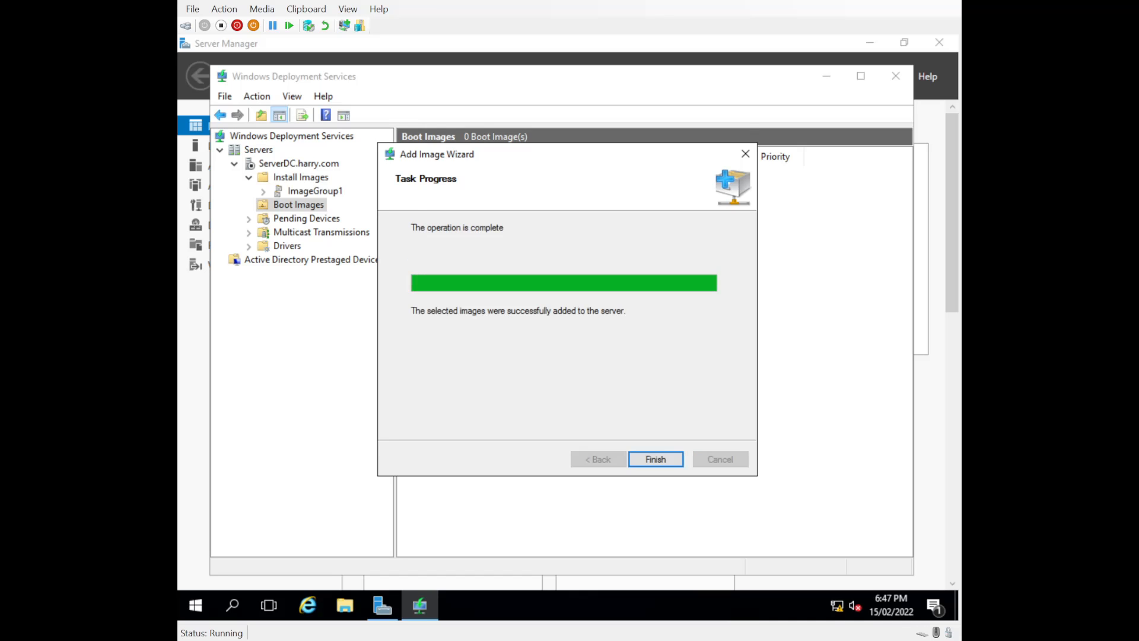
click(656, 459)
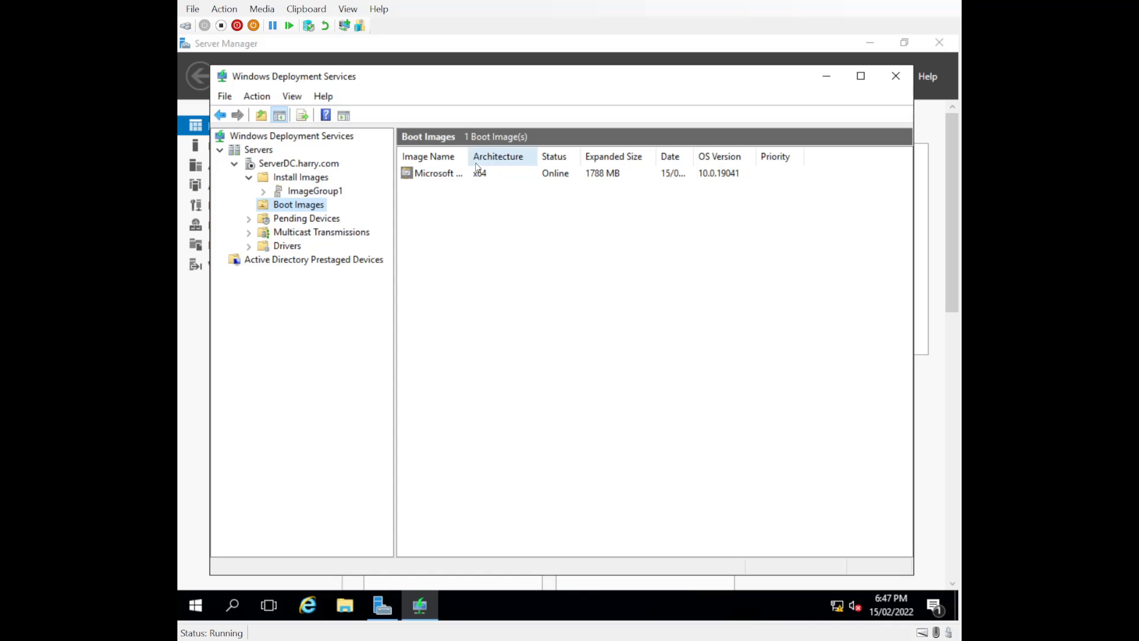
drag(468, 156, 507, 156)
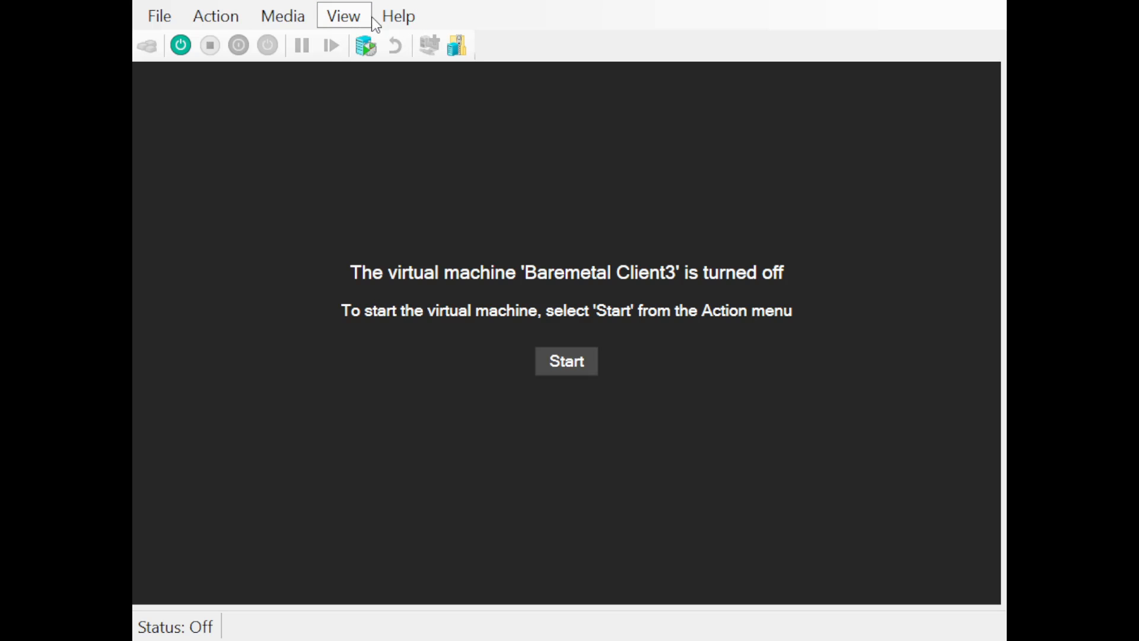
Start the Baremetal Client3 virtual machine from its connection window
click(568, 365)
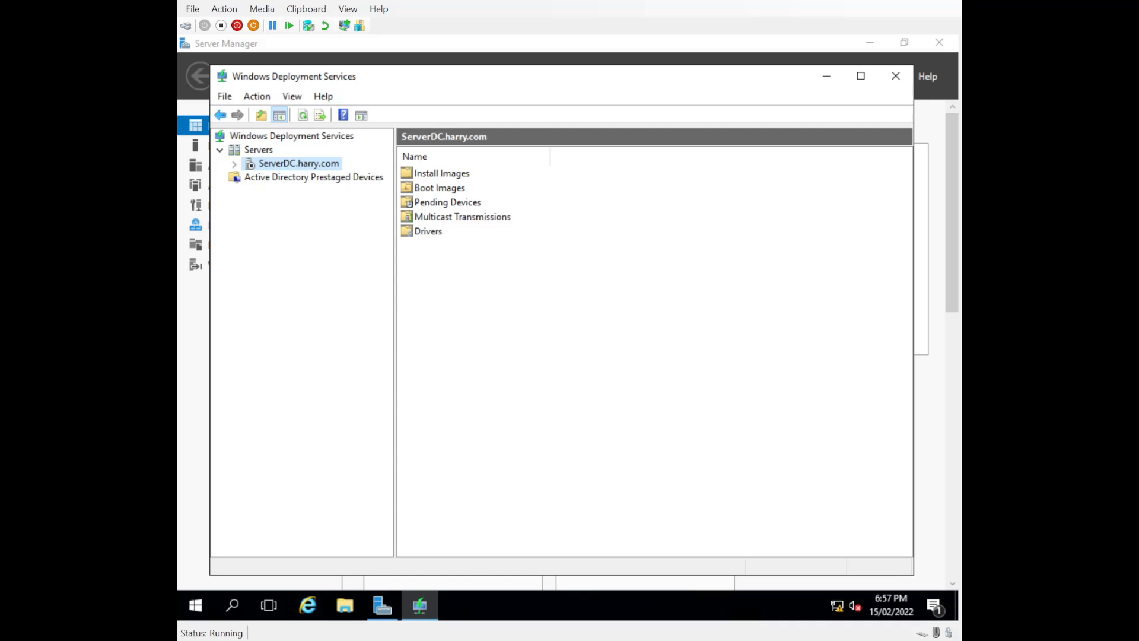
Start the Windows Deployment Services service on ServerDC.harry.com via All Tasks > Start
right_click(251, 170)
click(506, 277)
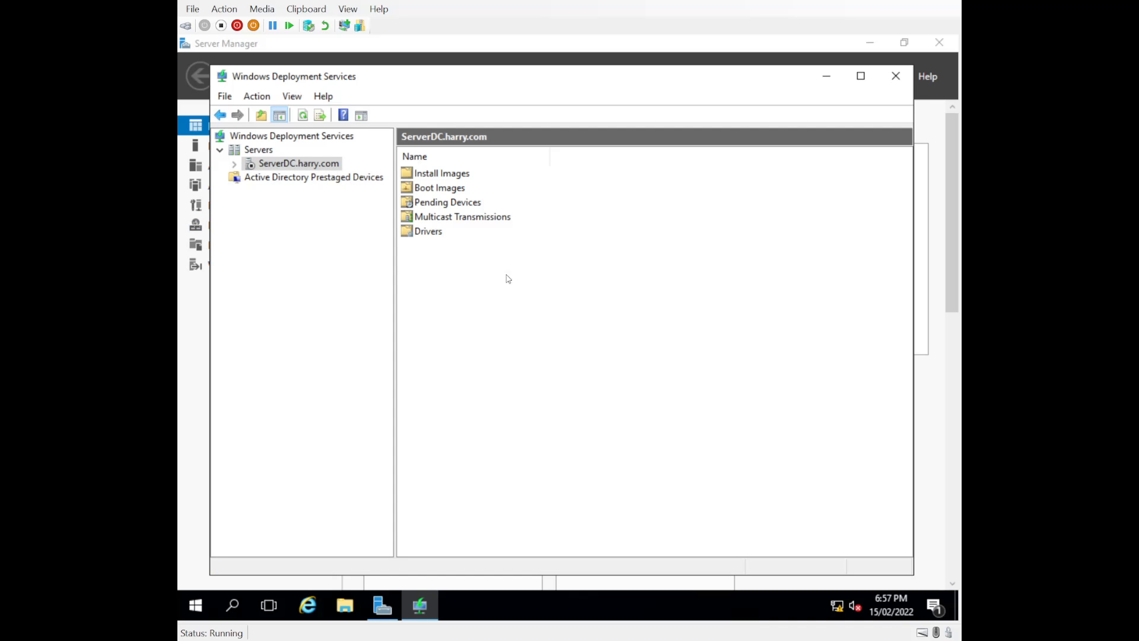
right_click(250, 167)
click(250, 167)
right_click(249, 168)
mouse_move(367, 218)
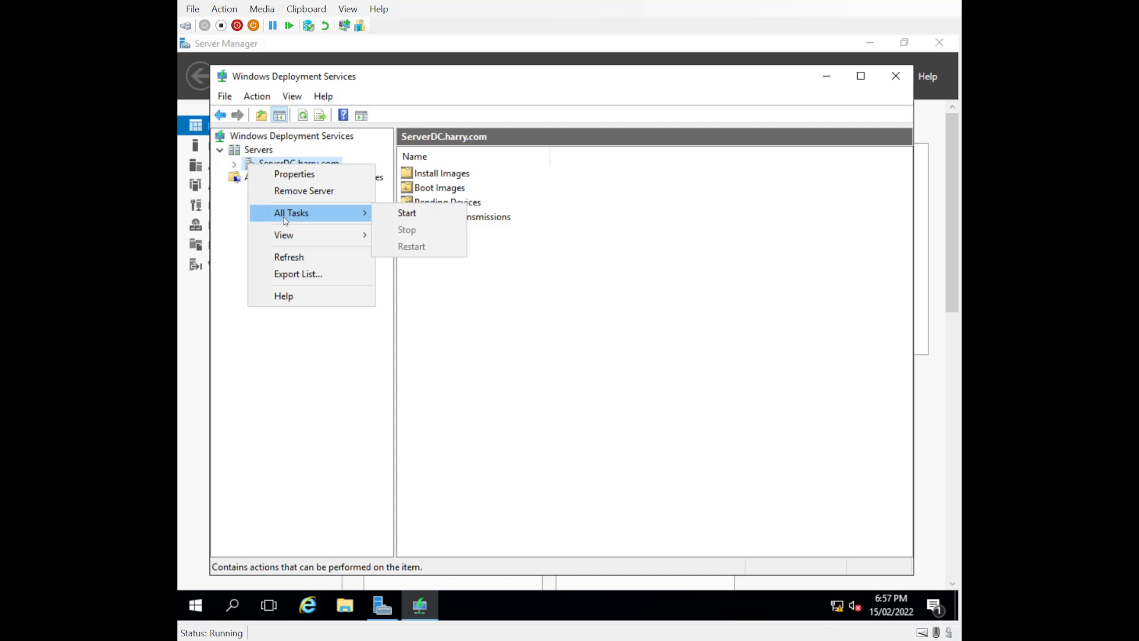
click(407, 213)
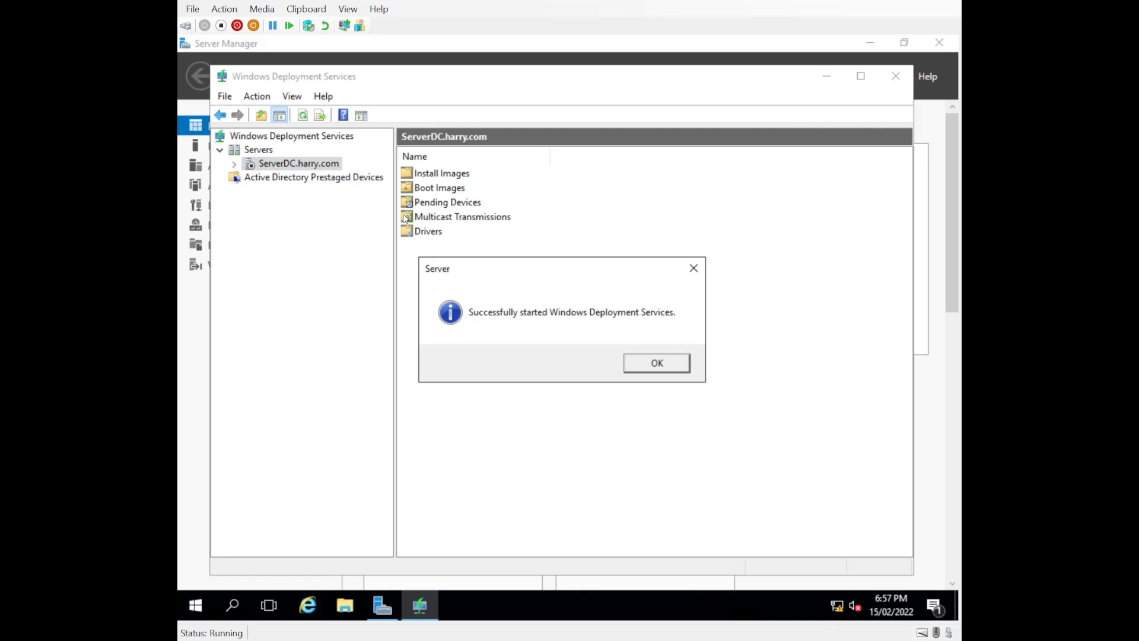
click(669, 368)
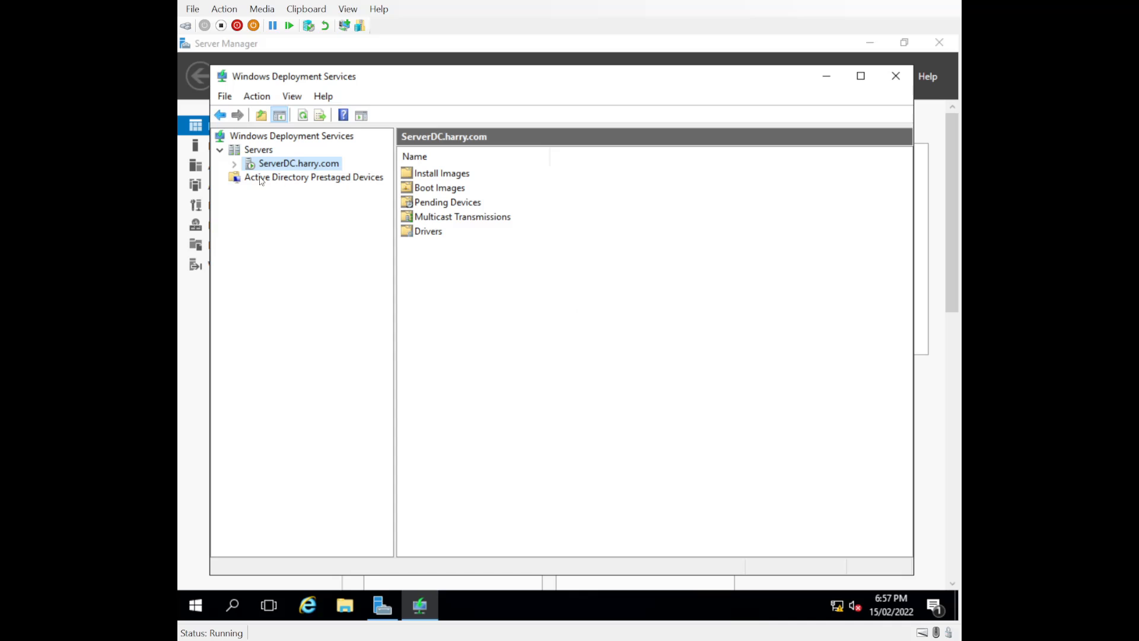
Expand the server and check its Pending Devices, Install Images and Boot Images folders
click(235, 164)
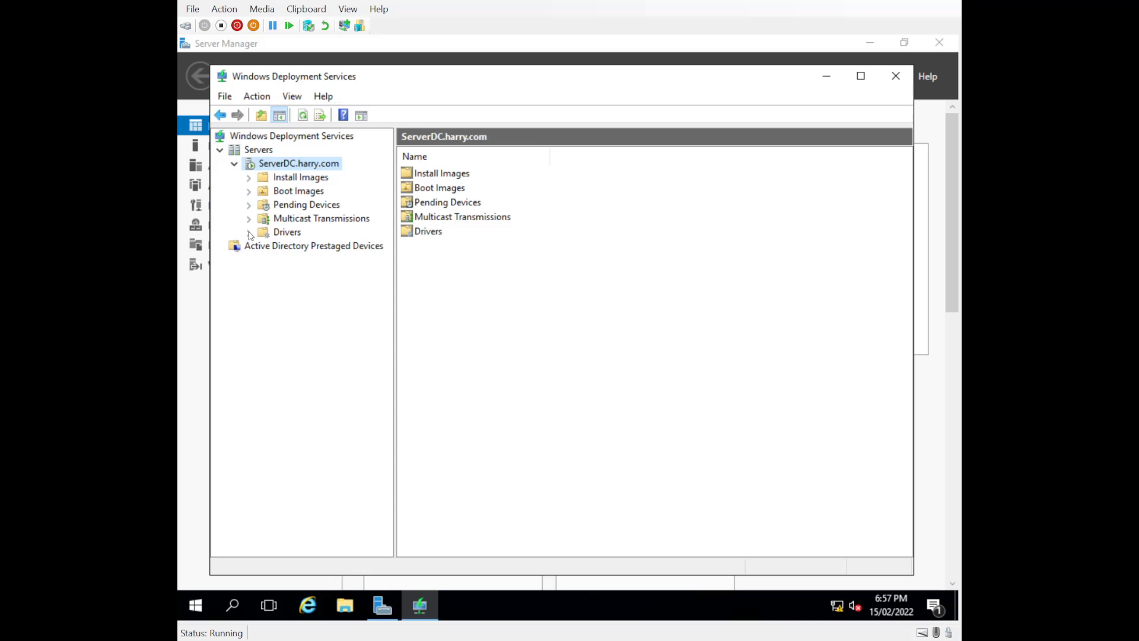
click(281, 207)
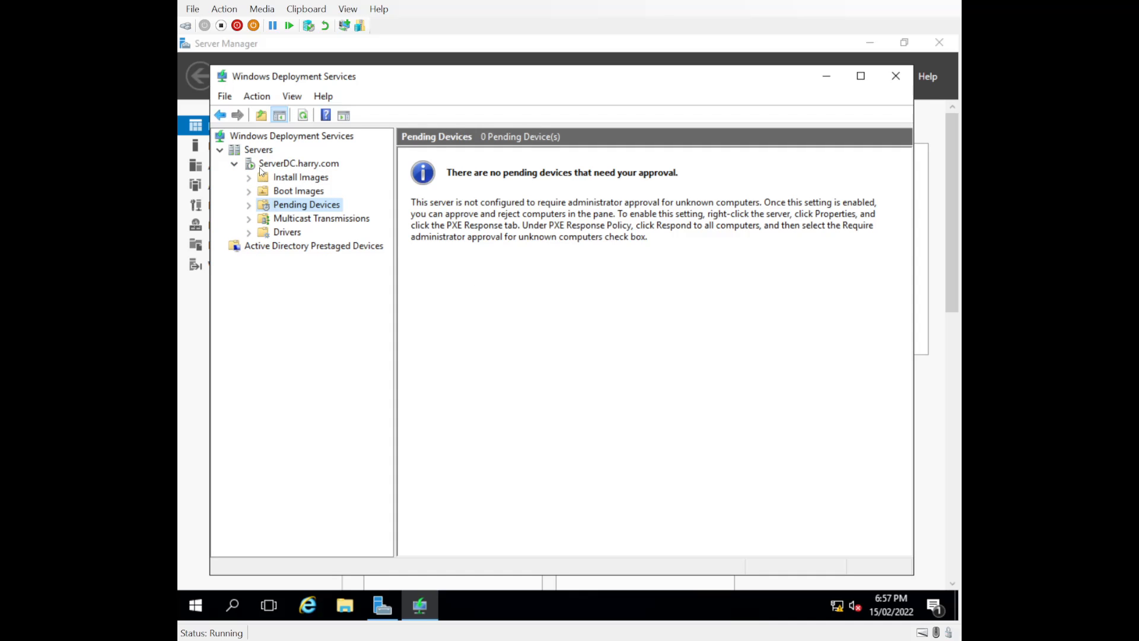
click(276, 178)
click(278, 191)
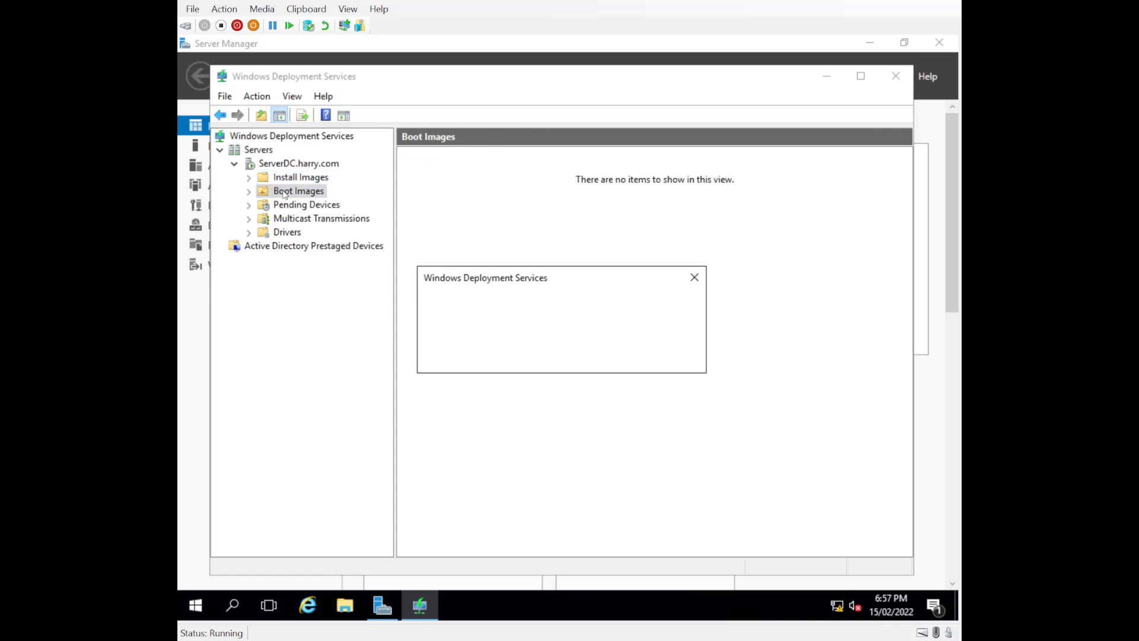
click(276, 167)
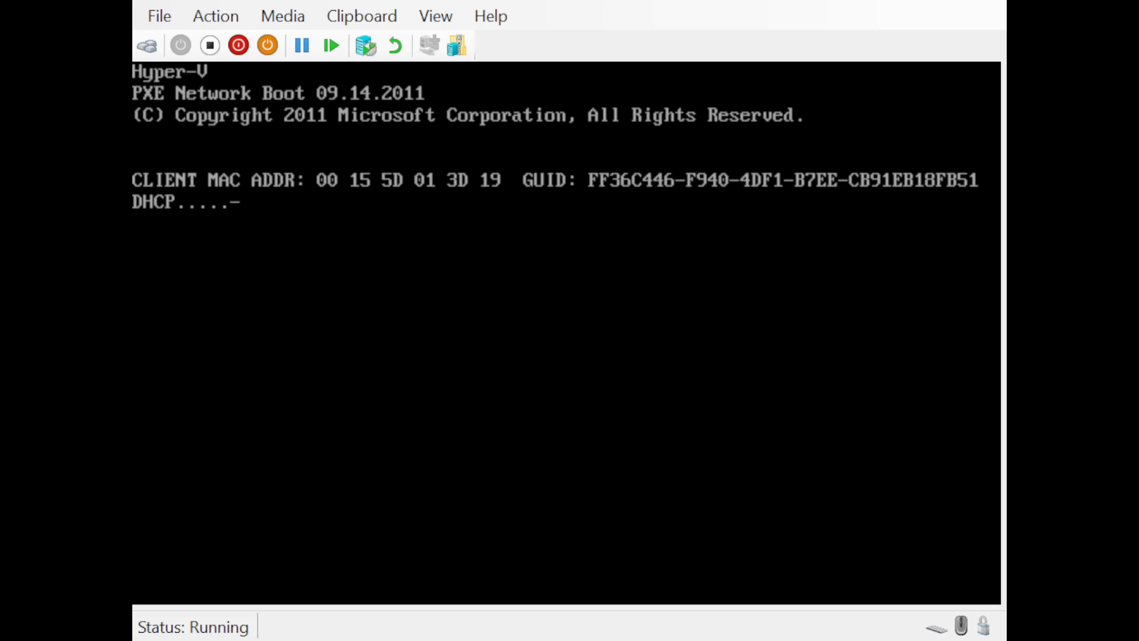
Focus the failed-boot VM screen and attempt to shut down Baremetal Client3
click(328, 552)
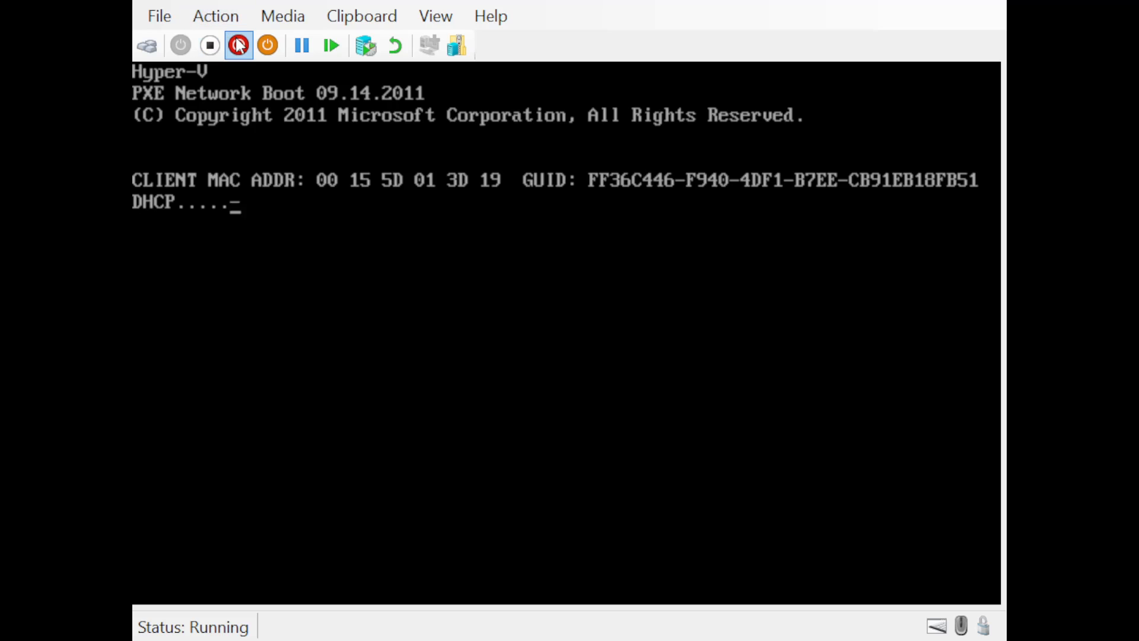
click(156, 15)
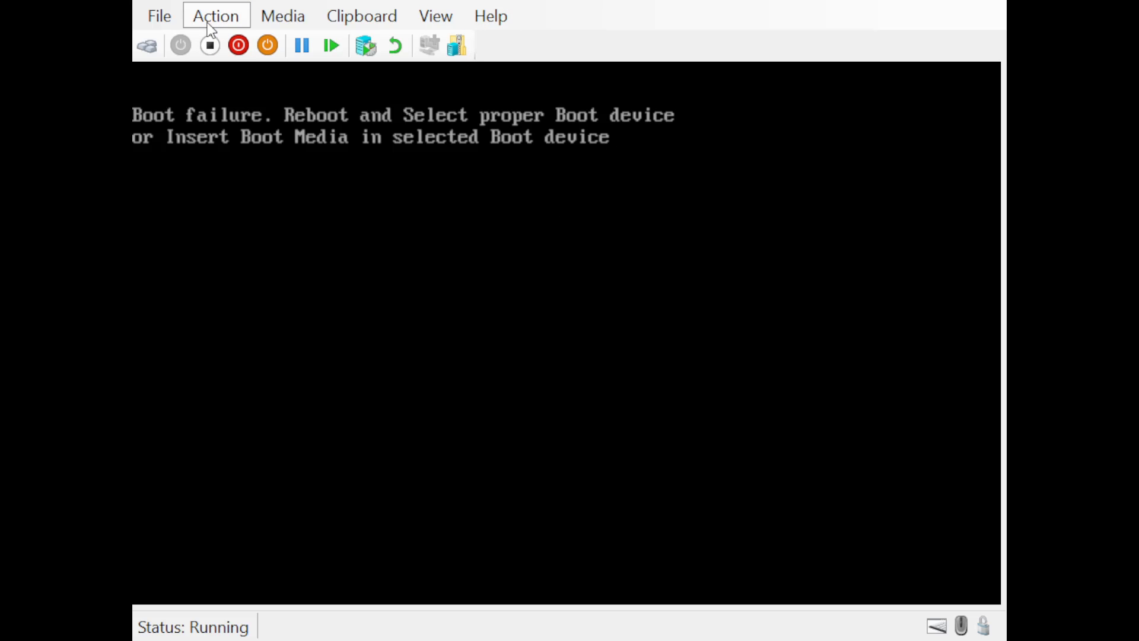
click(239, 48)
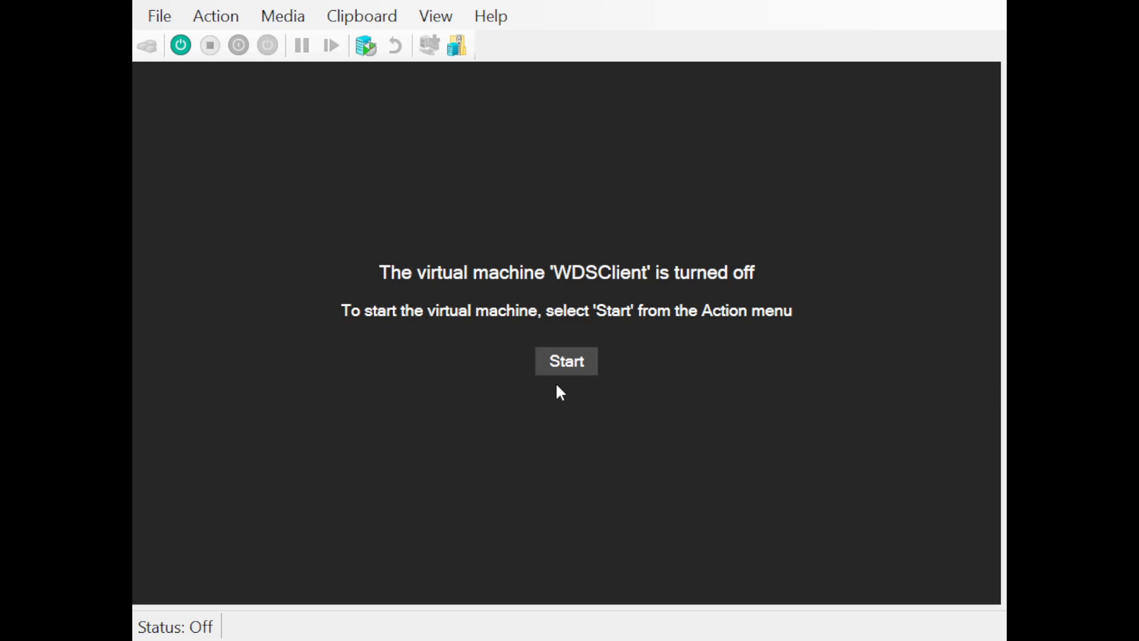
Power Baremetal Client3 on again so it PXE-boots into Windows Setup
click(561, 369)
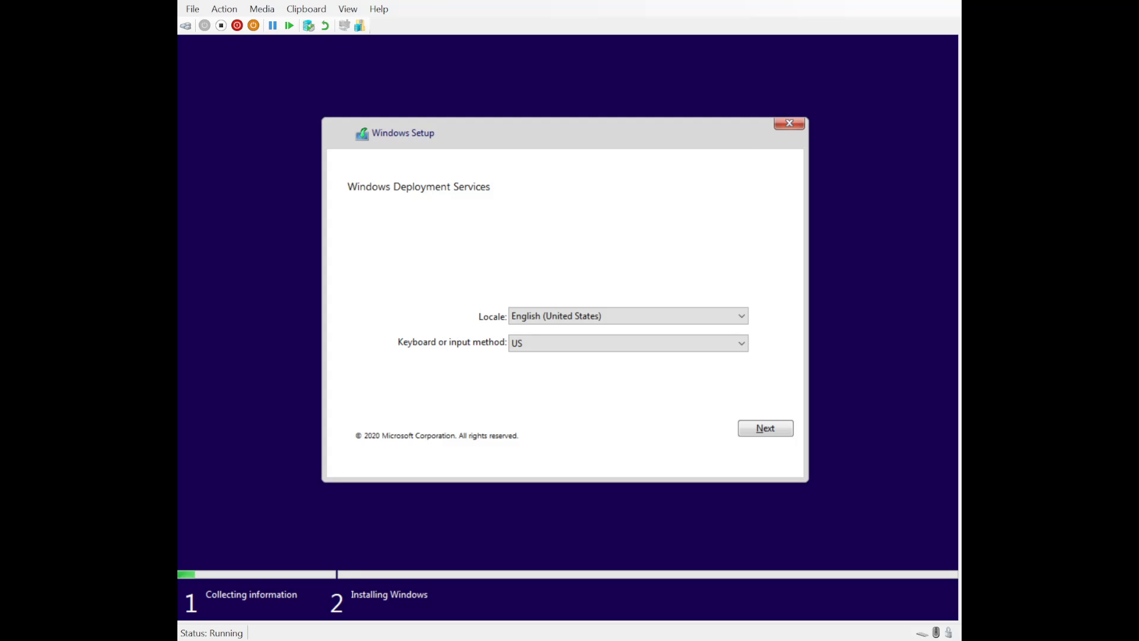
Set the Windows Setup locale to English (Australia) and continue to the server sign-in
click(611, 316)
scroll(612, 314, up, 5)
scroll(612, 314, up, 10)
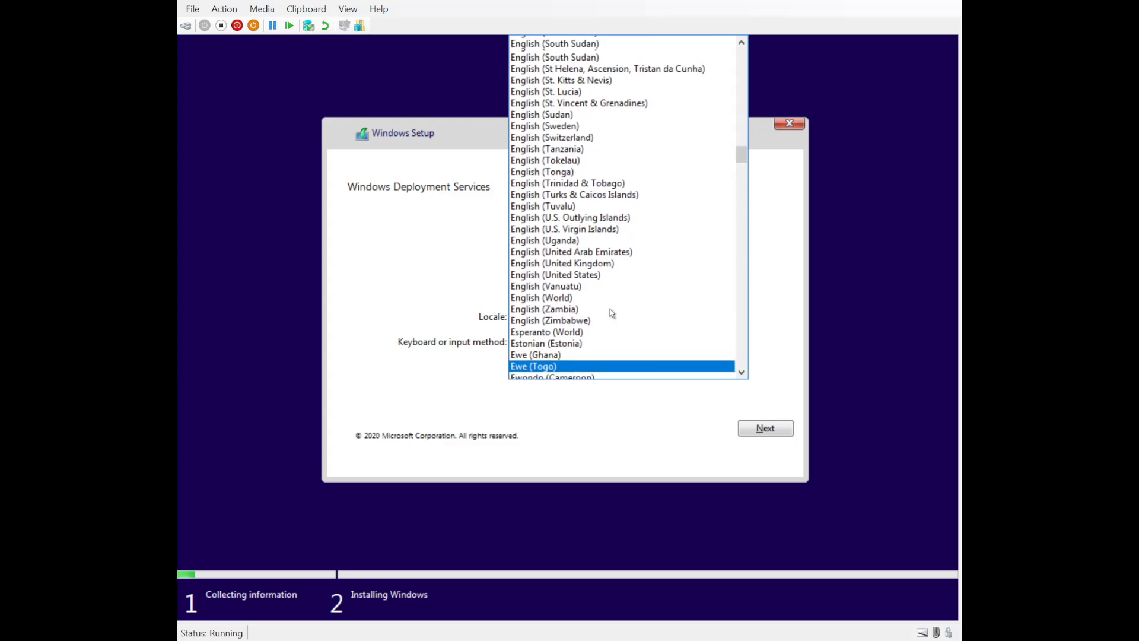
scroll(612, 314, up, 10)
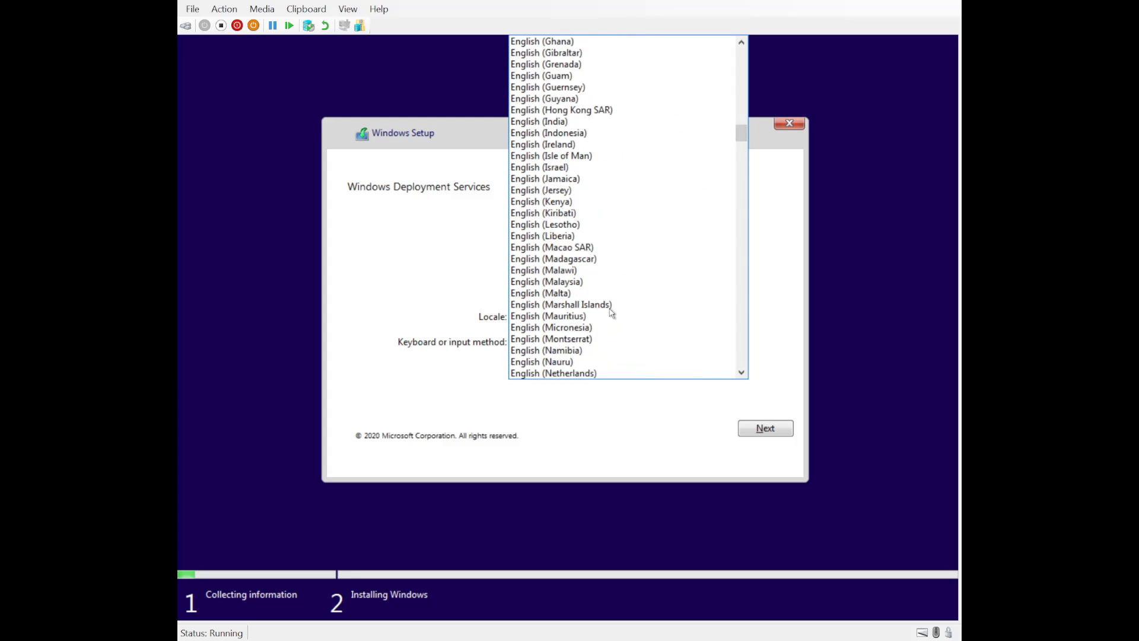
scroll(611, 312, up, 2)
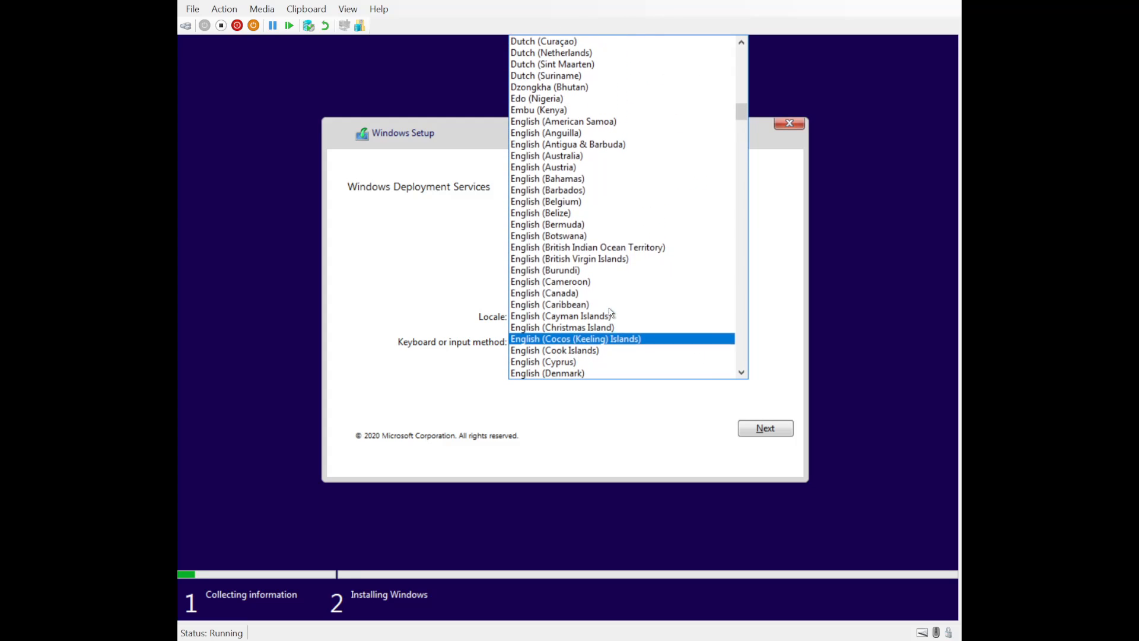
click(563, 154)
click(758, 429)
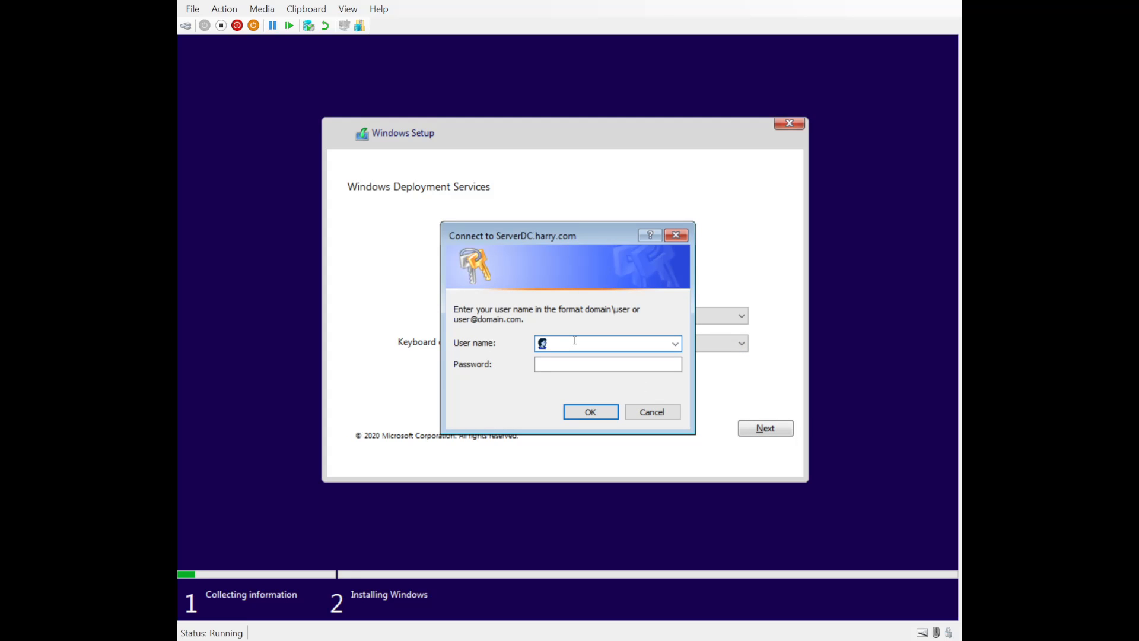
Enter the domain administrator user name and password and submit them to the deployment server
text(aDM)
key(BackSpace)
key(BackSpace)
key(BackSpace)
key(Tab)
text(•)
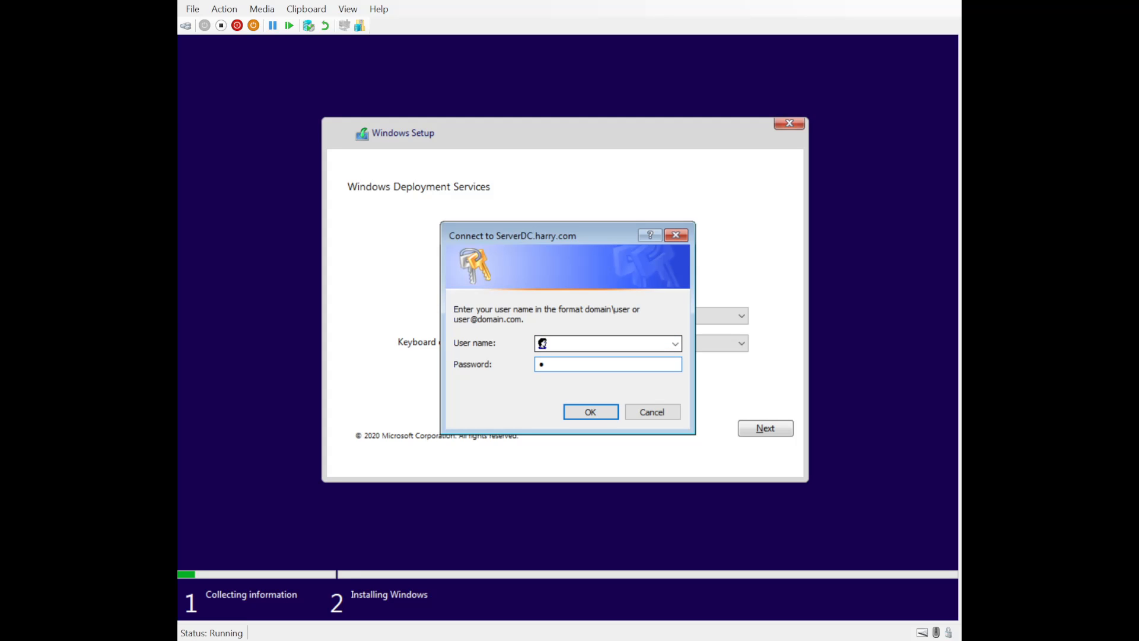
key(BackSpace)
click(614, 342)
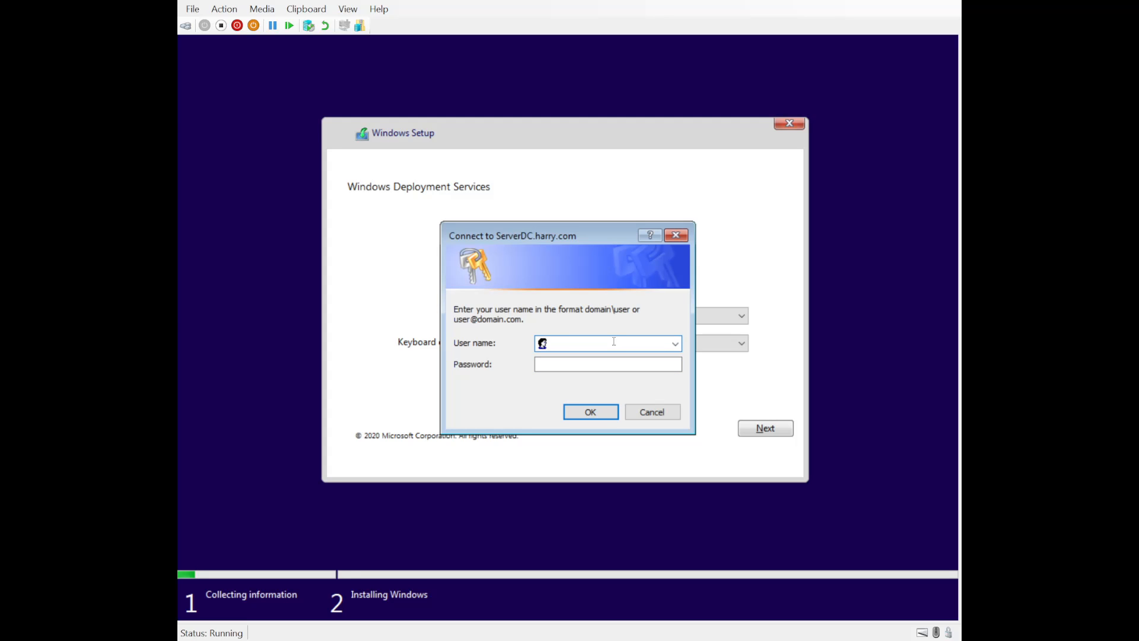
text(harry\Administrator)
key(Tab)
text(•••••••••••)
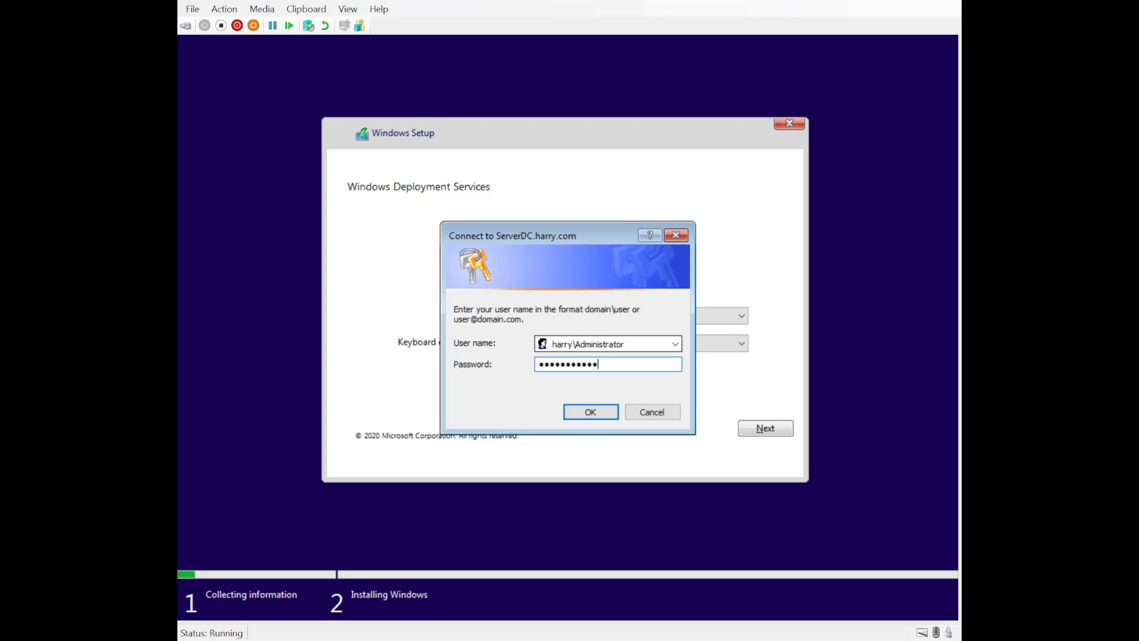
click(599, 412)
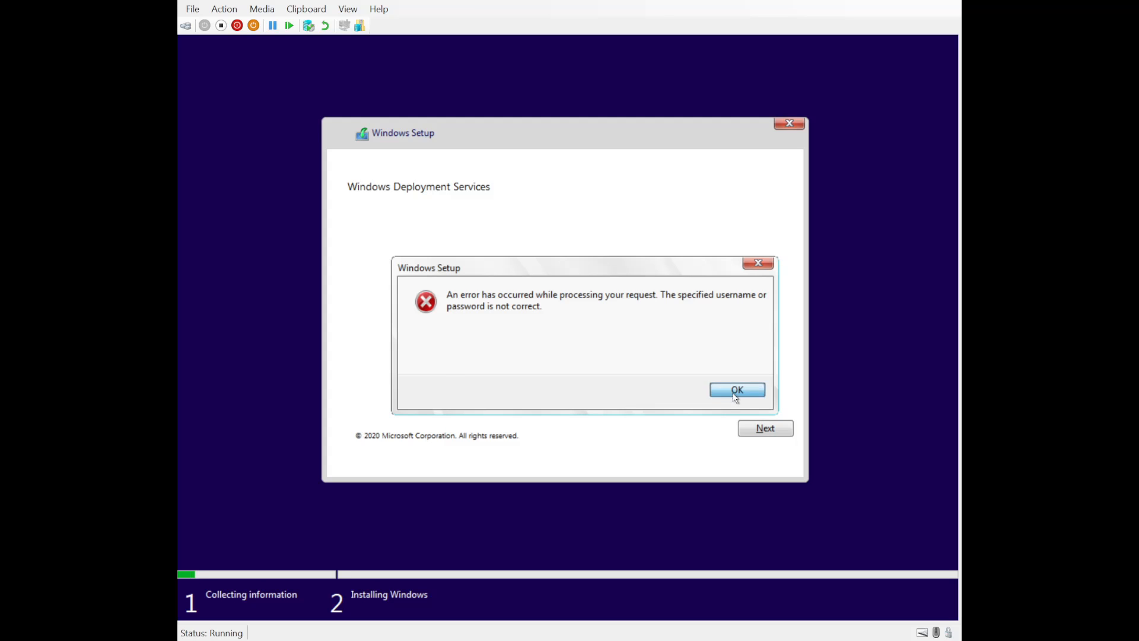
Dismiss the wrong-credentials error and re-enter the domain administrator user name
click(732, 389)
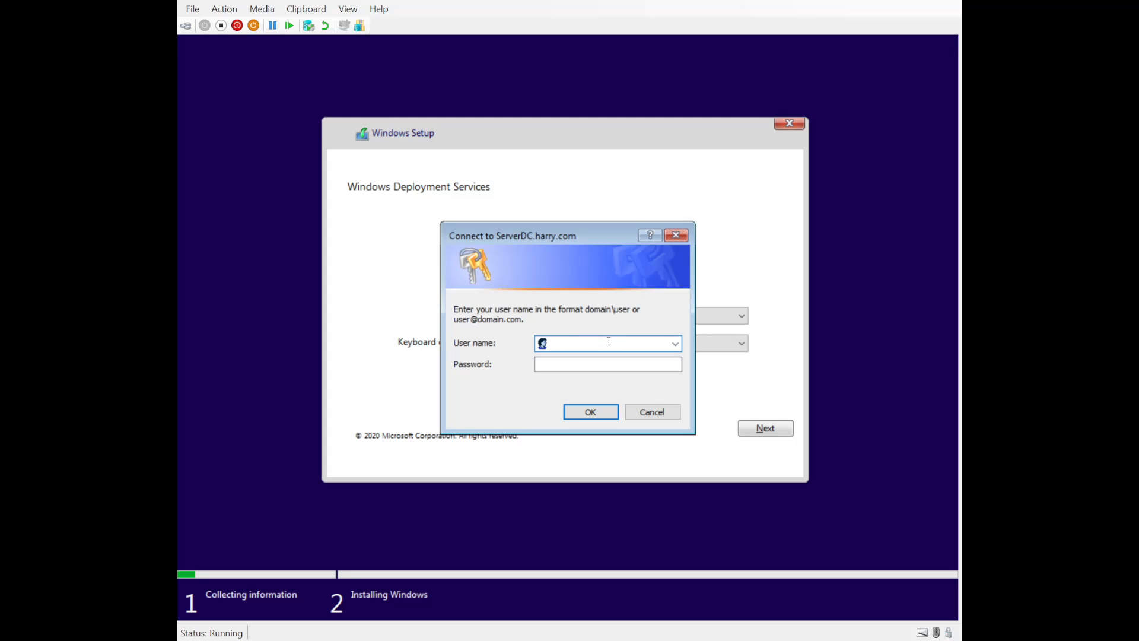
text(harry\Administrator)
key(Tab)
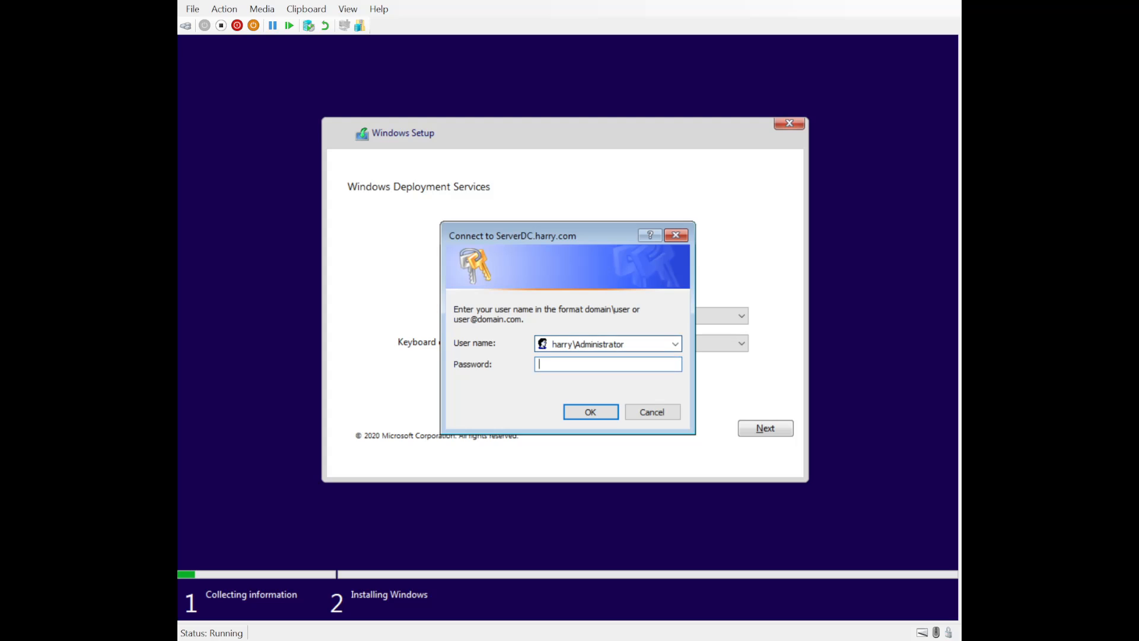
Enter the account password, then proceed with Windows 10 Enterprise Evaluation as the operating system
text(••••••••••)
key(Return)
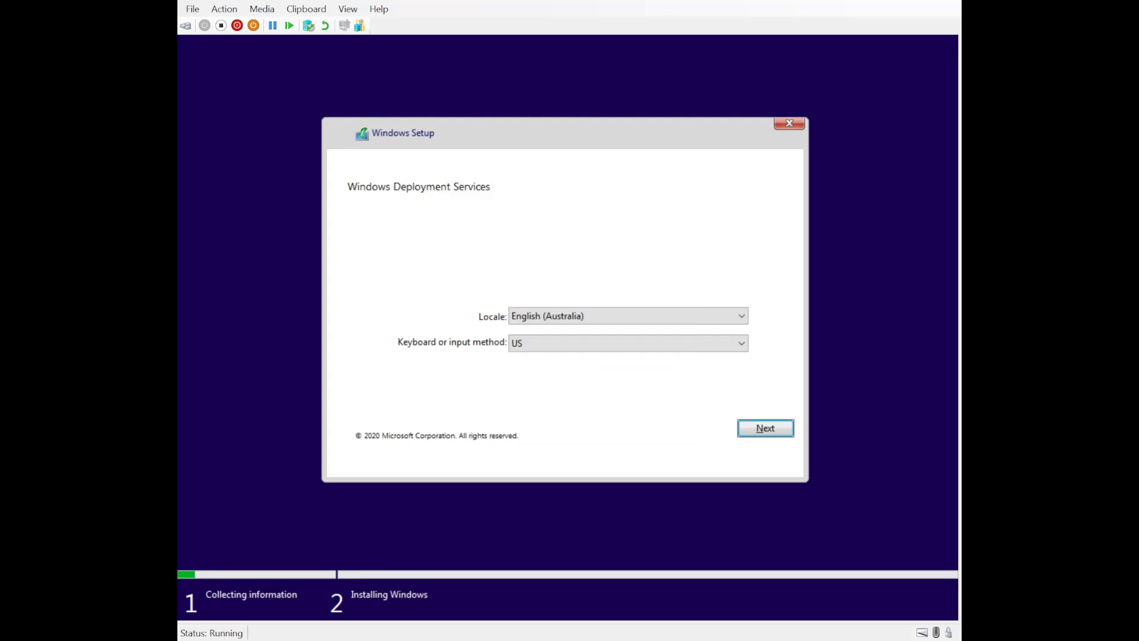
key(Return)
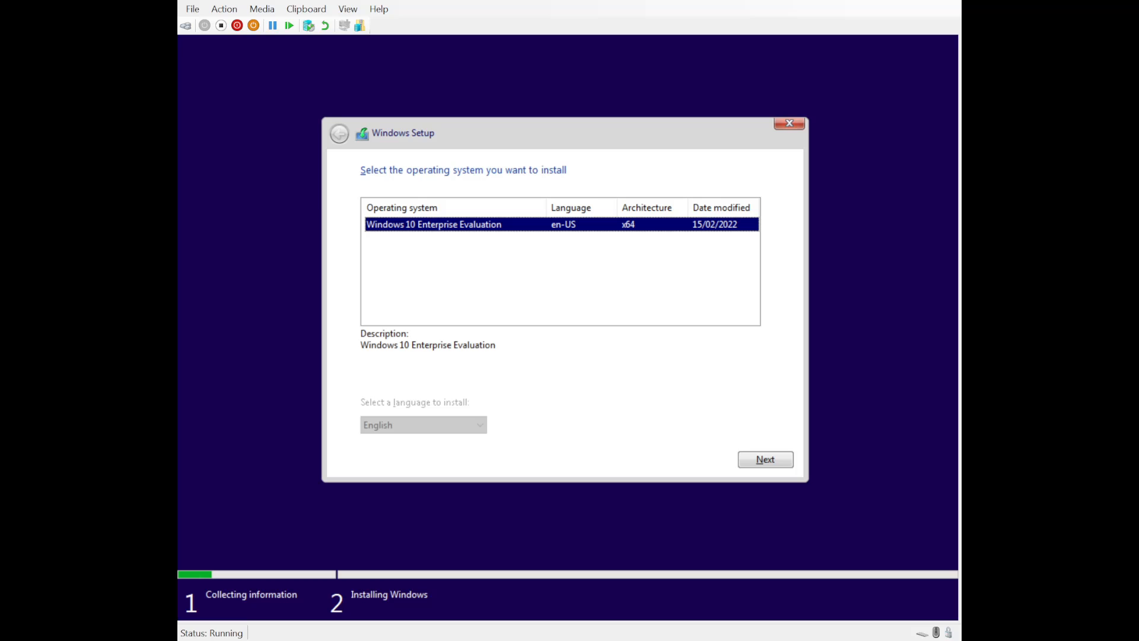
click(765, 461)
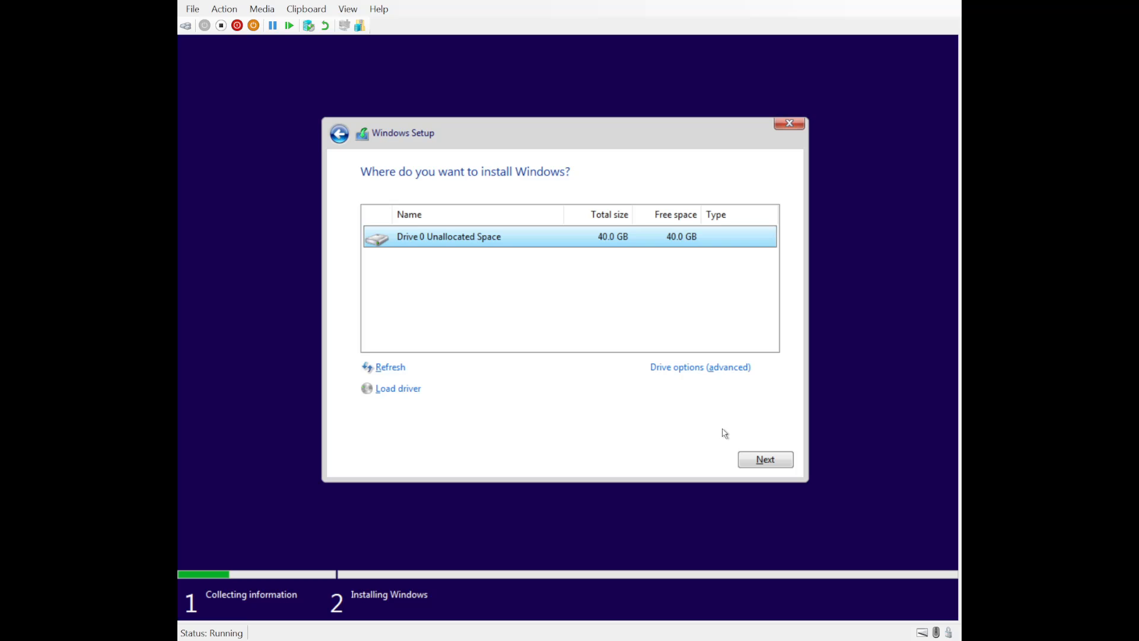
Install Windows onto Drive 0's 40.0 GB unallocated space
click(760, 456)
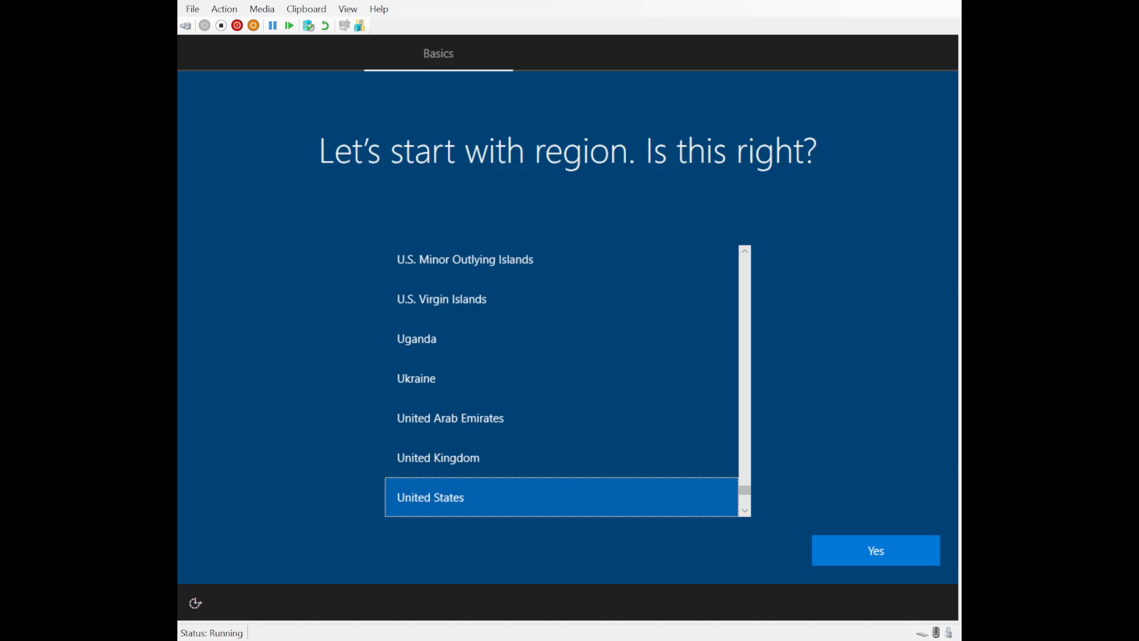
Change the region from United States to Australia and confirm it
click(671, 418)
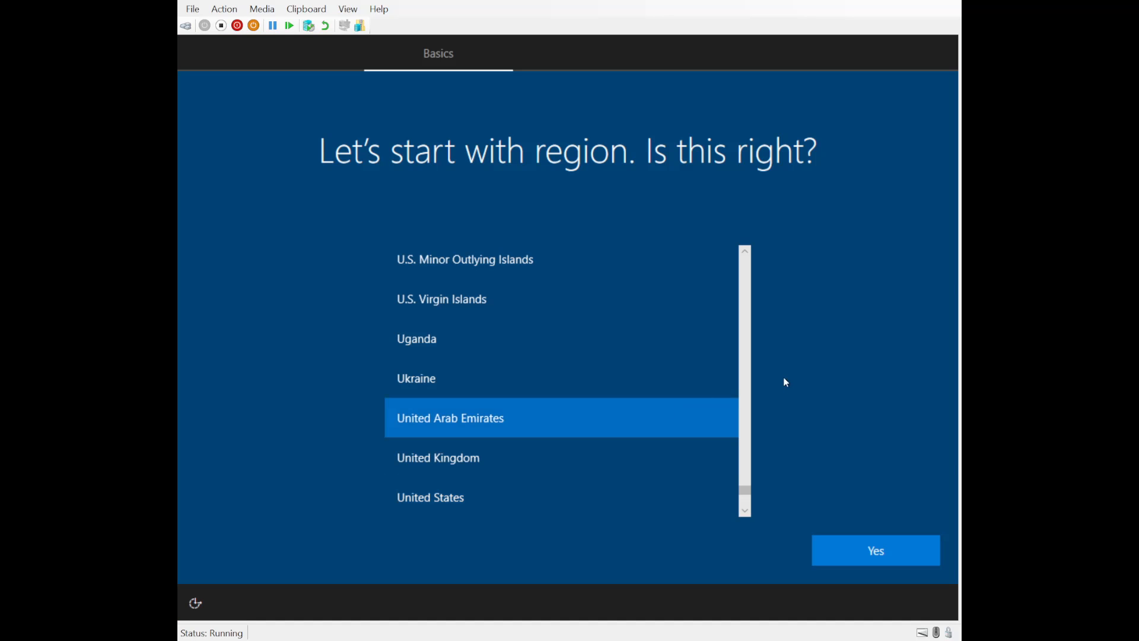
drag(745, 489, 742, 255)
scroll(549, 359, down, 1)
scroll(544, 356, up, 1)
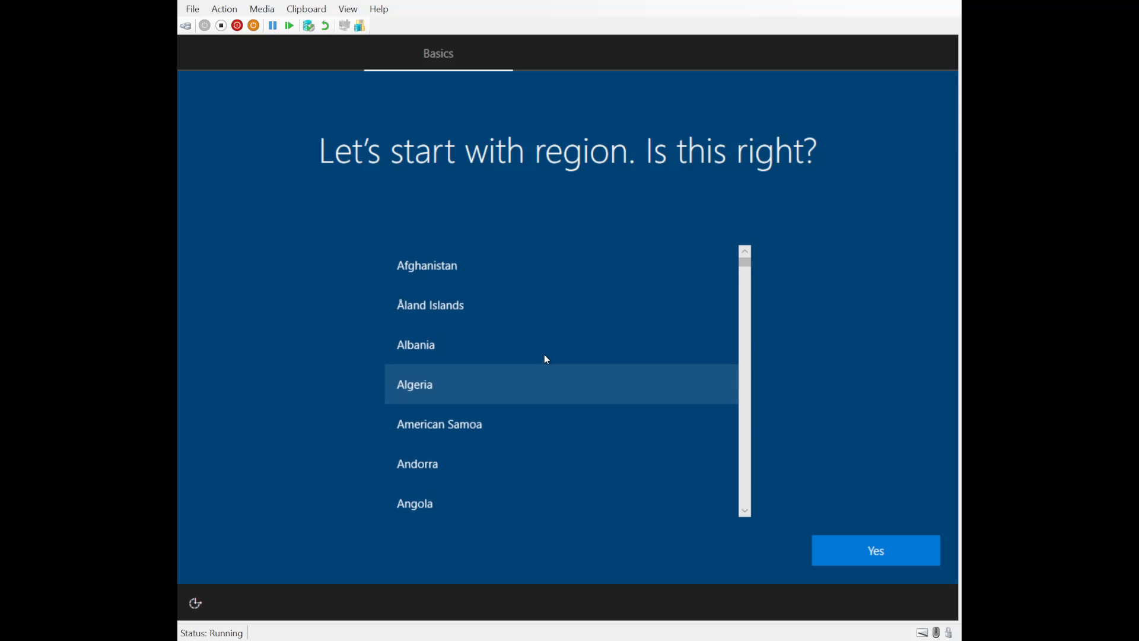
scroll(544, 354, down, 6)
scroll(544, 356, down, 5)
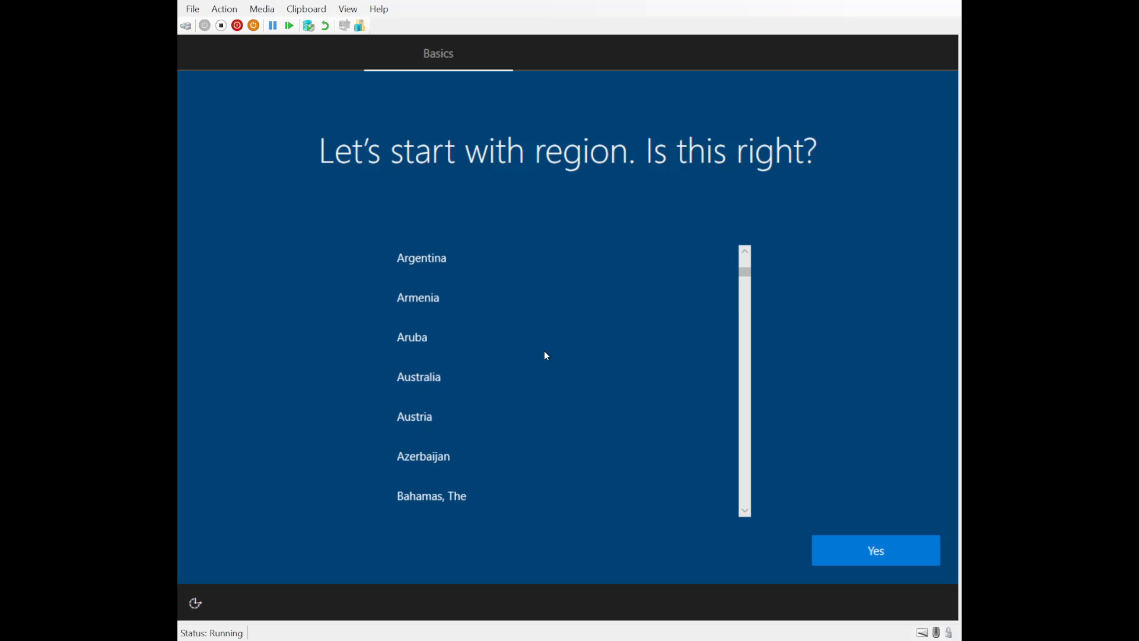
click(453, 376)
click(875, 551)
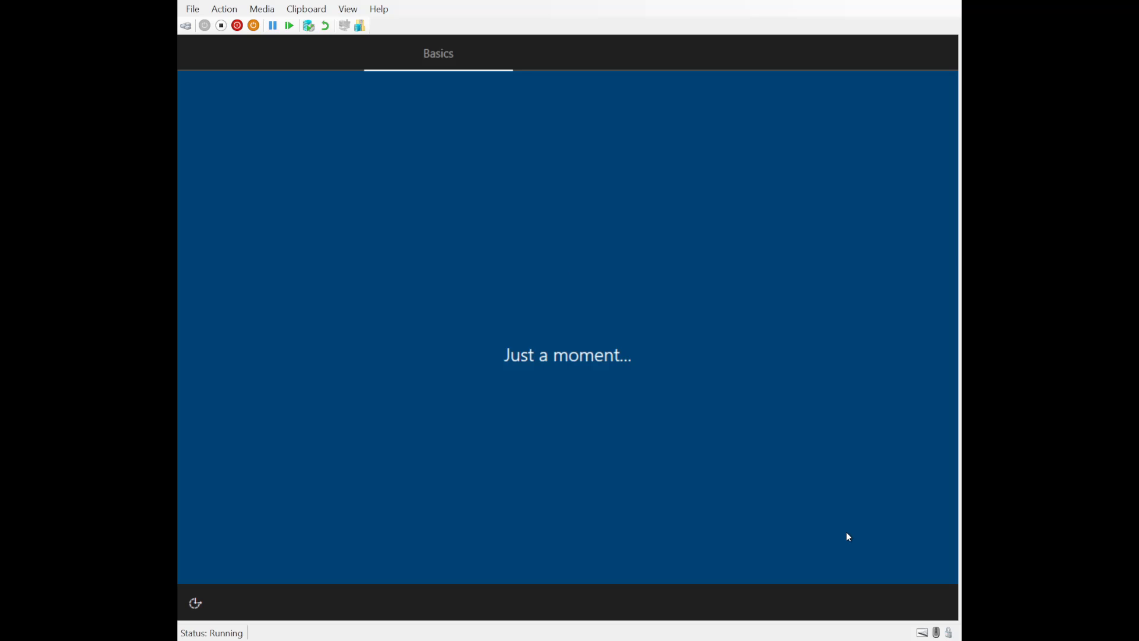
Accept the suggested keyboard layout and skip adding a second keyboard layout
click(890, 554)
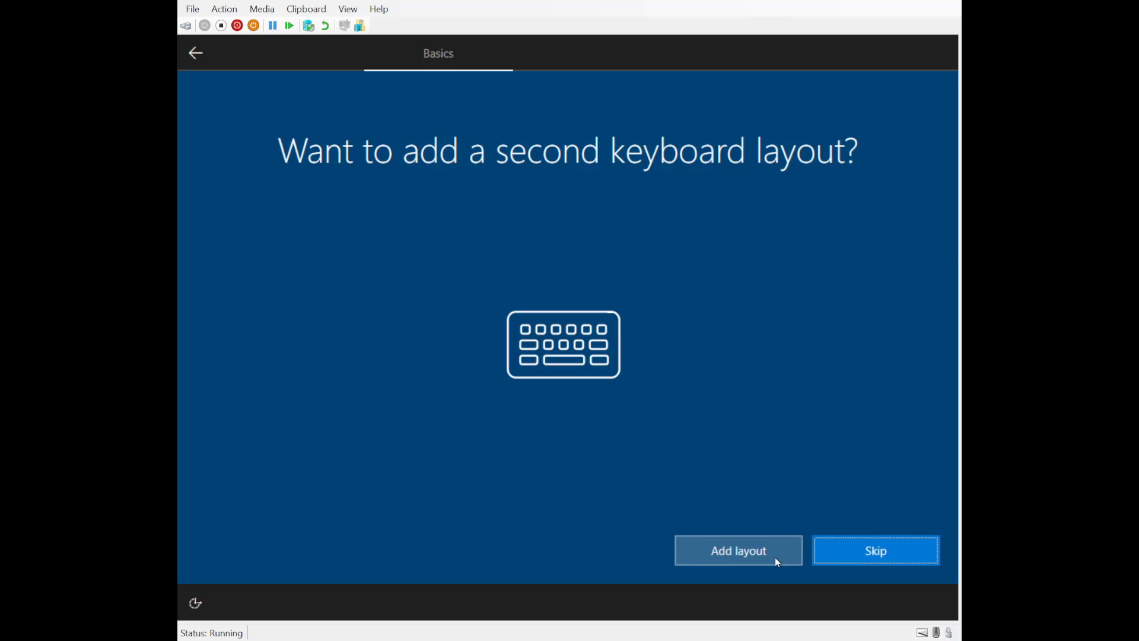
click(878, 552)
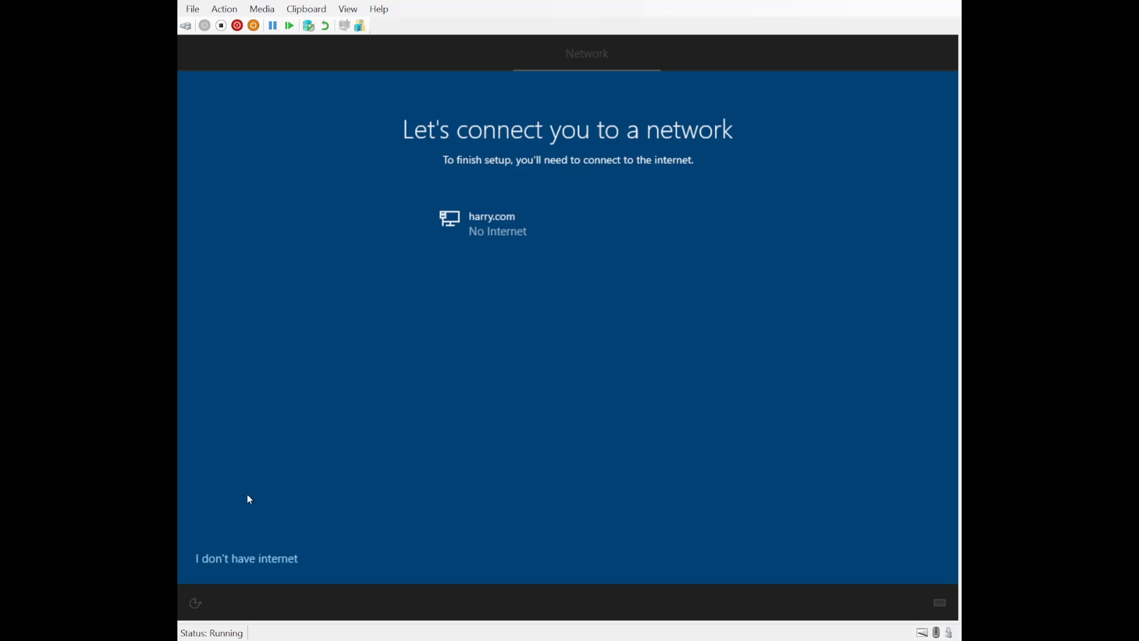
Choose "I don't have internet" to continue setup without a network connection
click(233, 561)
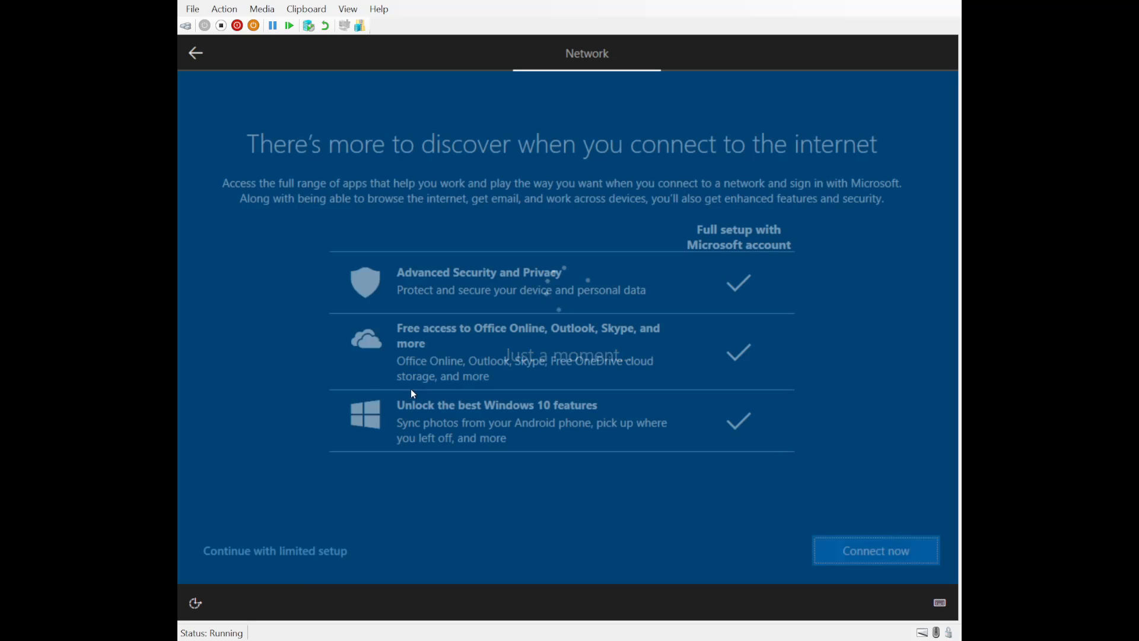